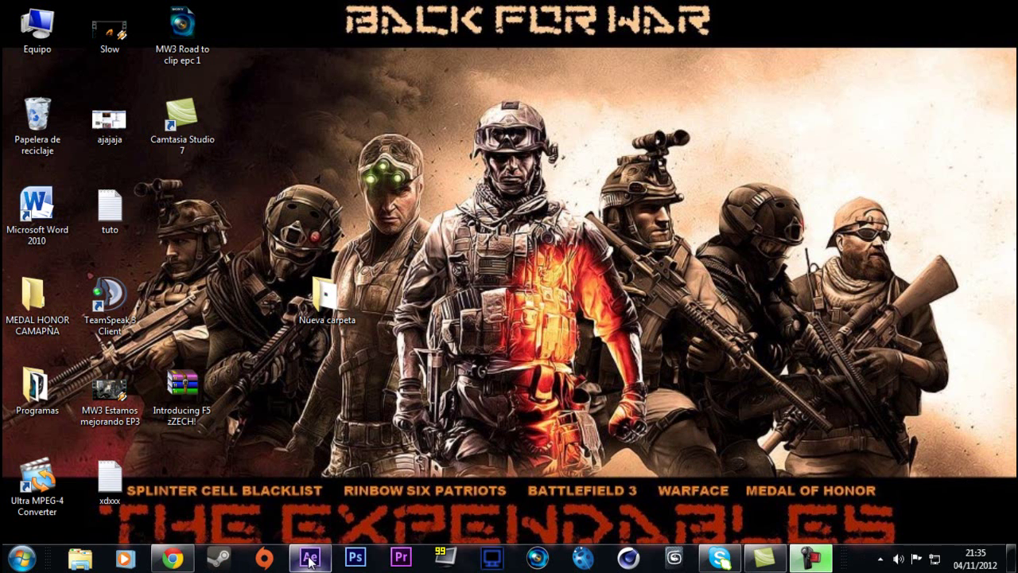
# Restore the After Effects window showing the untitled project with its 910 MB AVI clip
pyautogui.moveTo(327, 554)
pyautogui.click(310, 436)
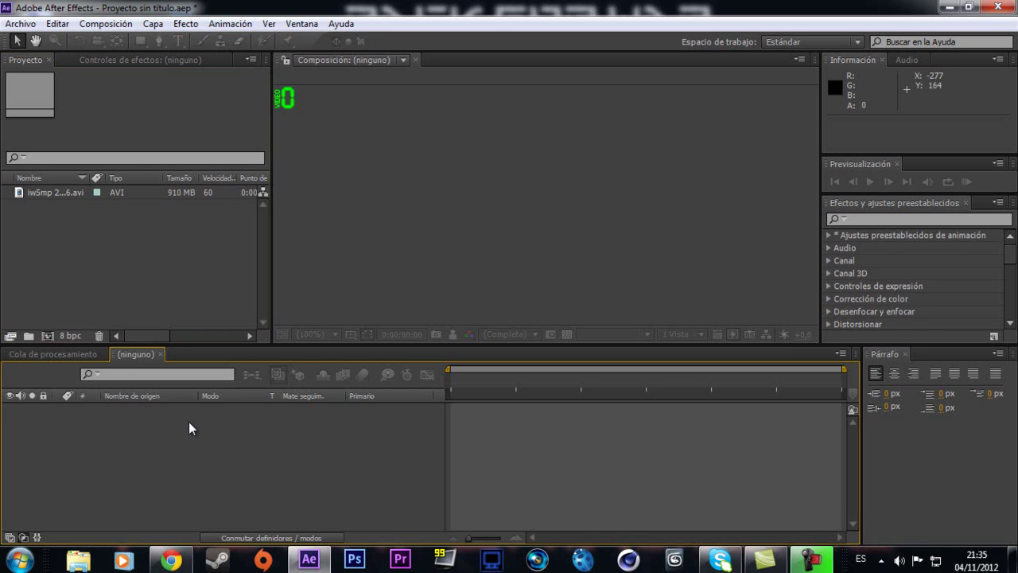
# Build a composition from the AVI gameplay clip, scrub through it, and select its layer
pyautogui.click(81, 211)
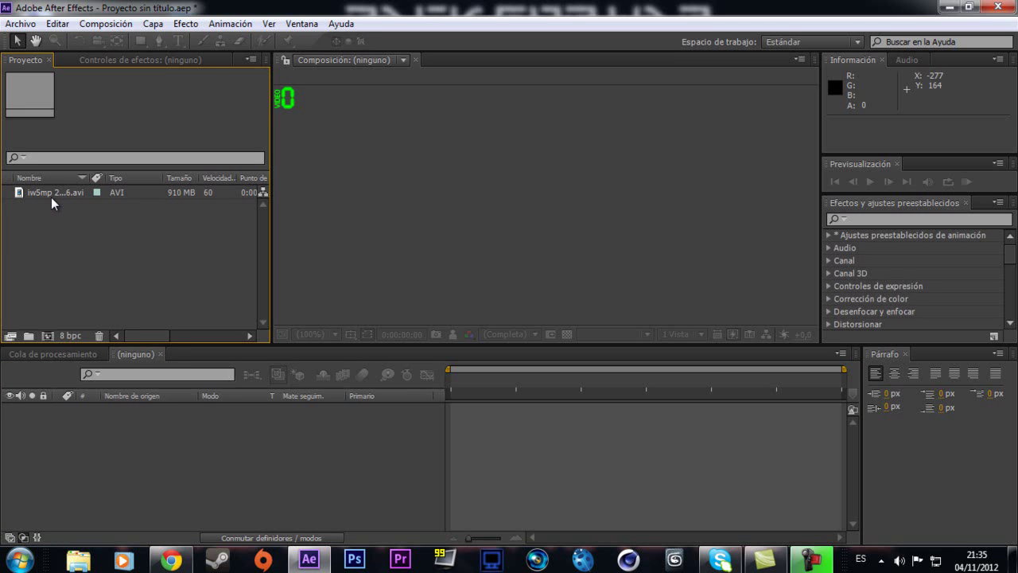
pyautogui.moveTo(48, 190); pyautogui.dragTo(120, 458)
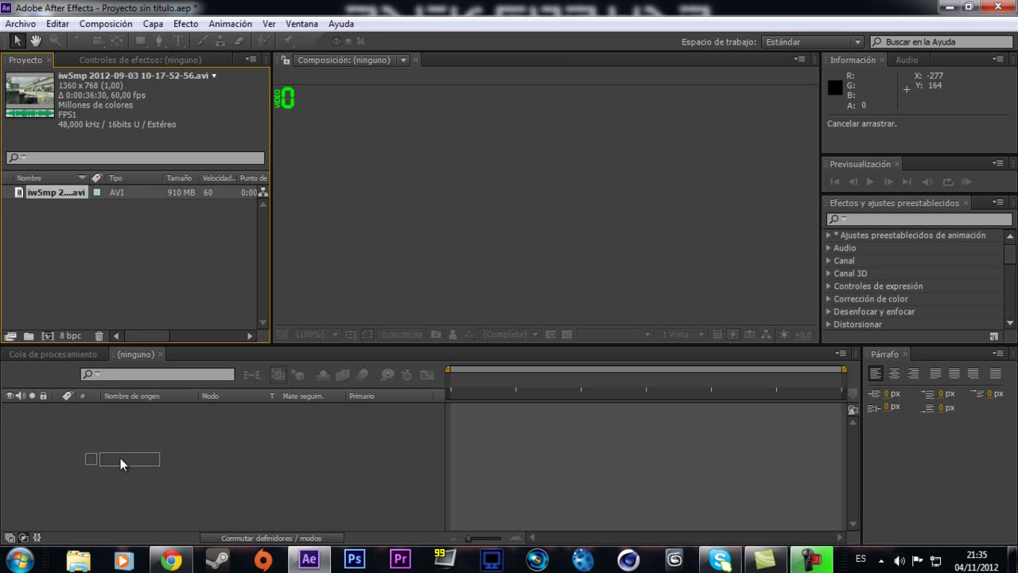
pyautogui.moveTo(120, 457); pyautogui.dragTo(120, 457)
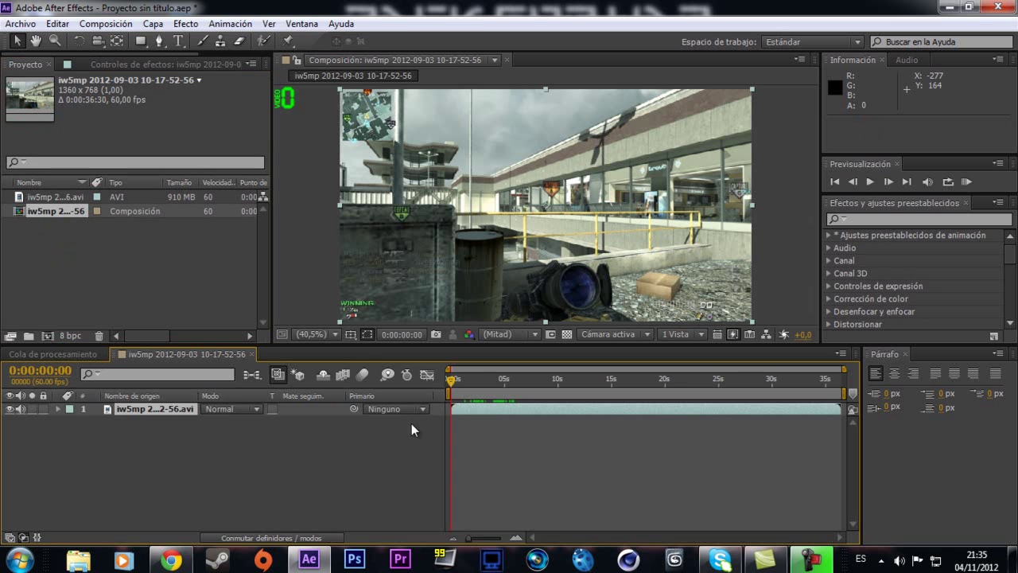
pyautogui.moveTo(453, 382); pyautogui.dragTo(513, 393)
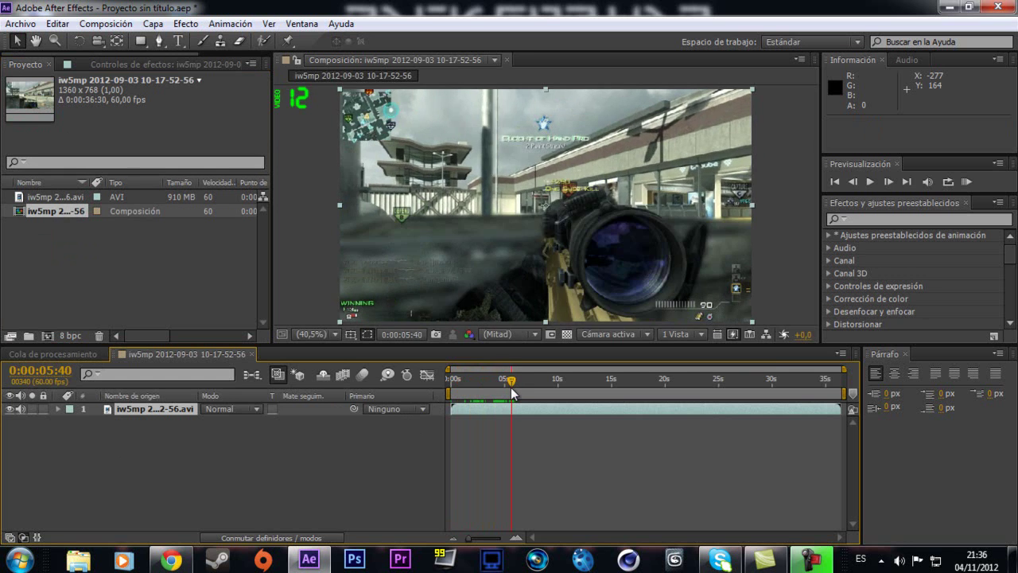
pyautogui.moveTo(514, 393); pyautogui.dragTo(439, 375)
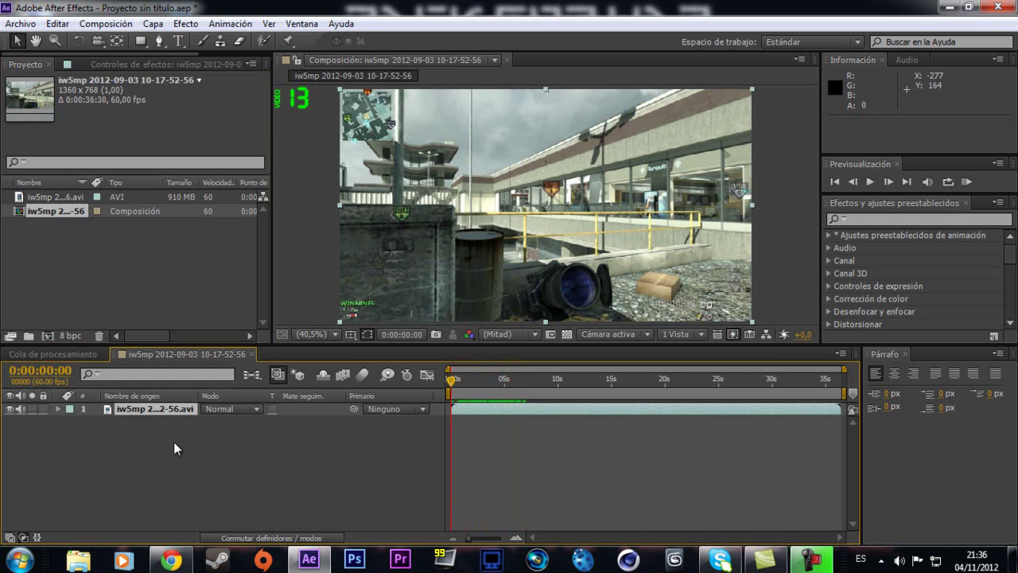
pyautogui.click(166, 409)
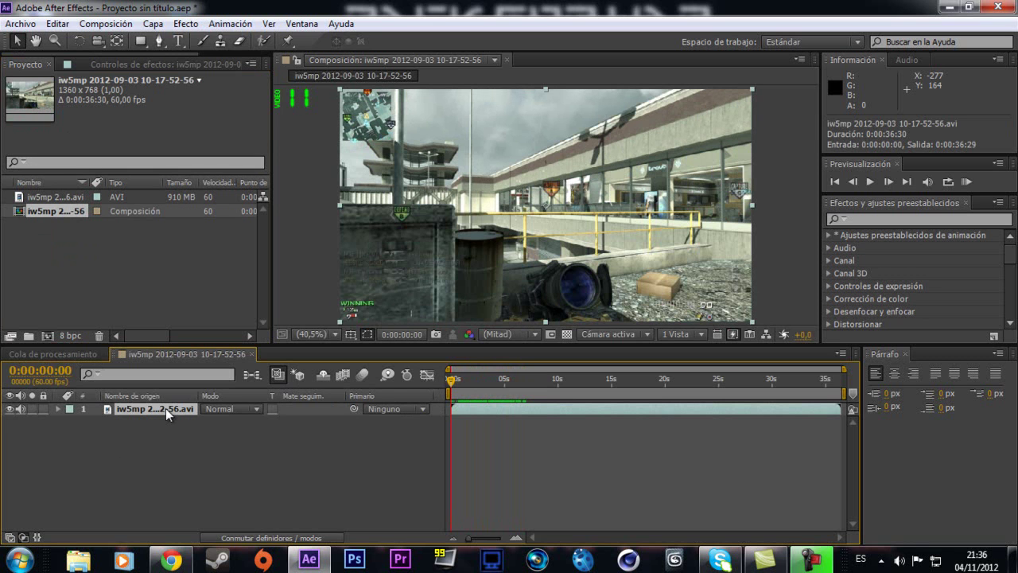
# Apply Efecto > RE:Vision Plug-ins > Twixtor Pro to the gameplay clip layer
pyautogui.rightClick(166, 408)
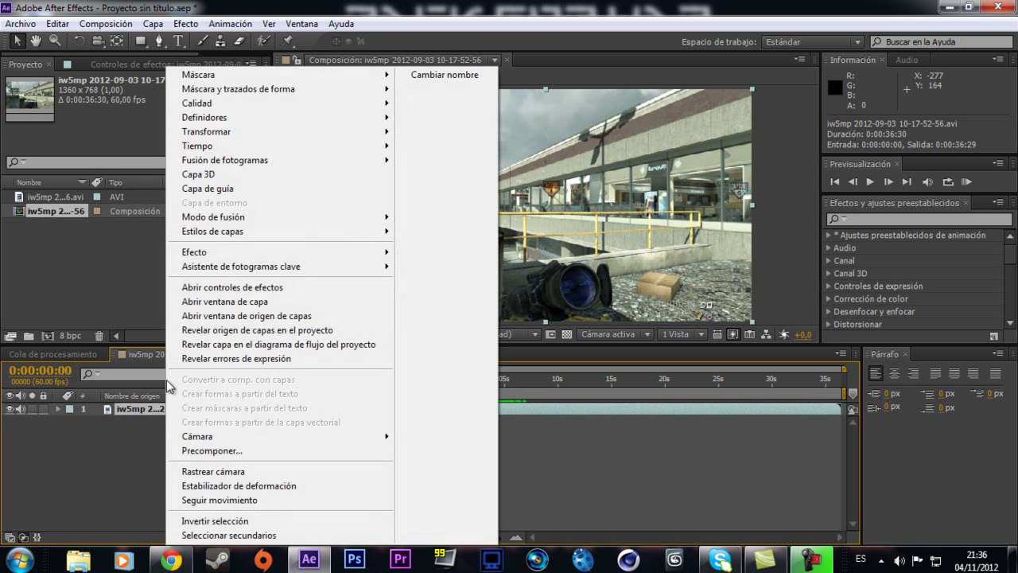
pyautogui.moveTo(229, 253)
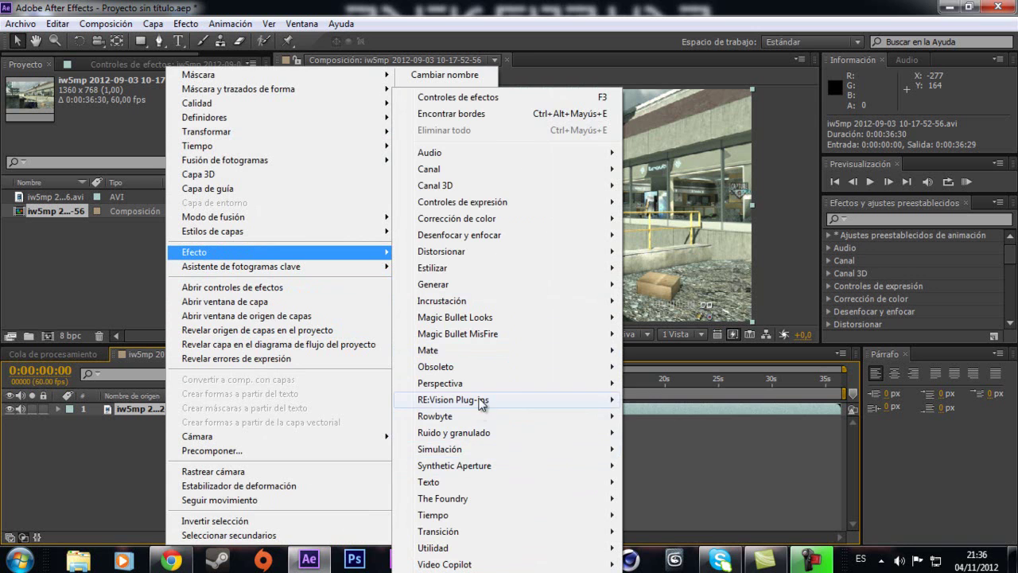
pyautogui.moveTo(454, 400)
pyautogui.click(667, 433)
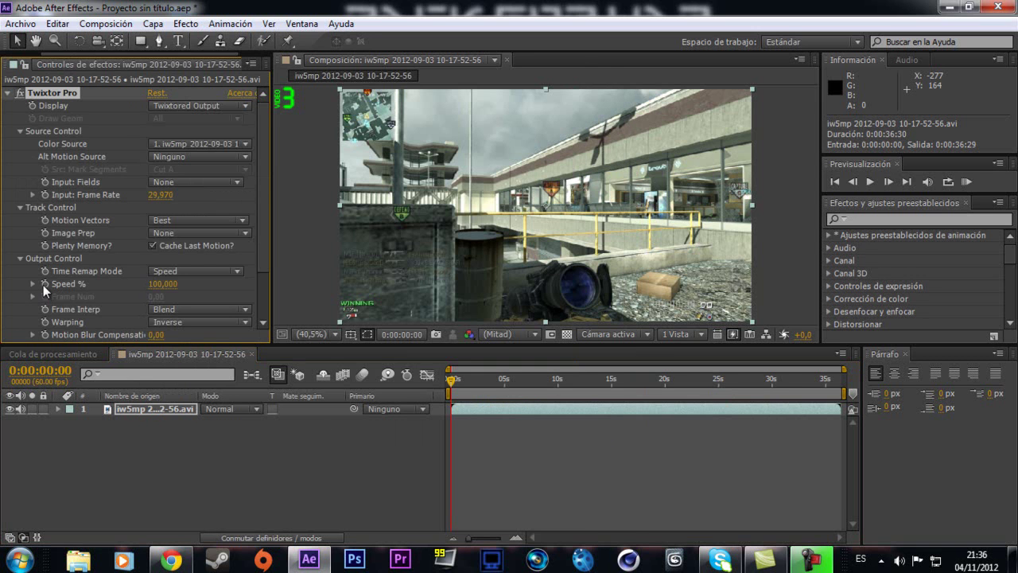
# Check the source clip's frame rate in the Project panel before editing Twixtor's input rate
pyautogui.click(159, 195)
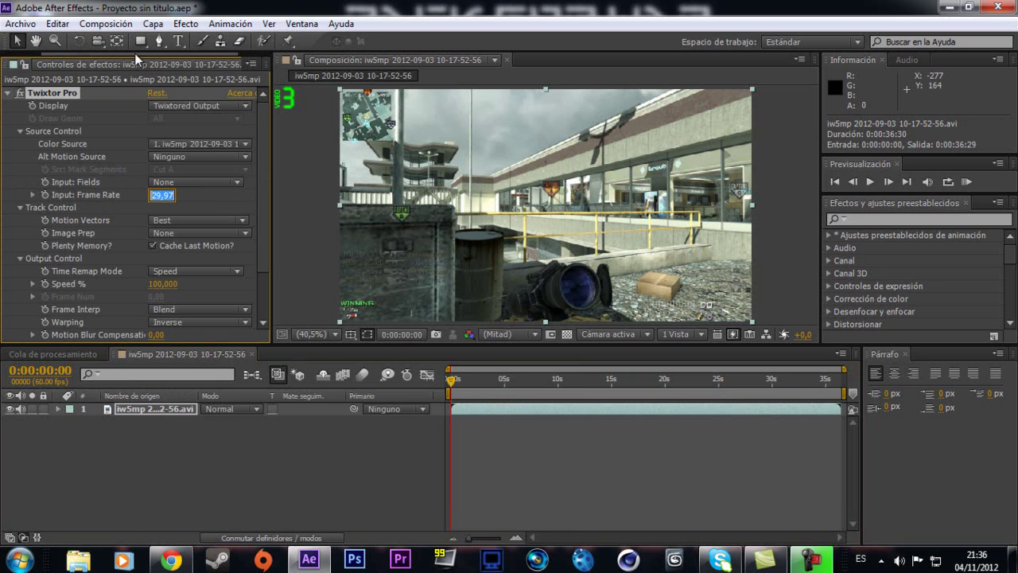
pyautogui.moveTo(137, 56); pyautogui.dragTo(80, 56)
pyautogui.click(28, 64)
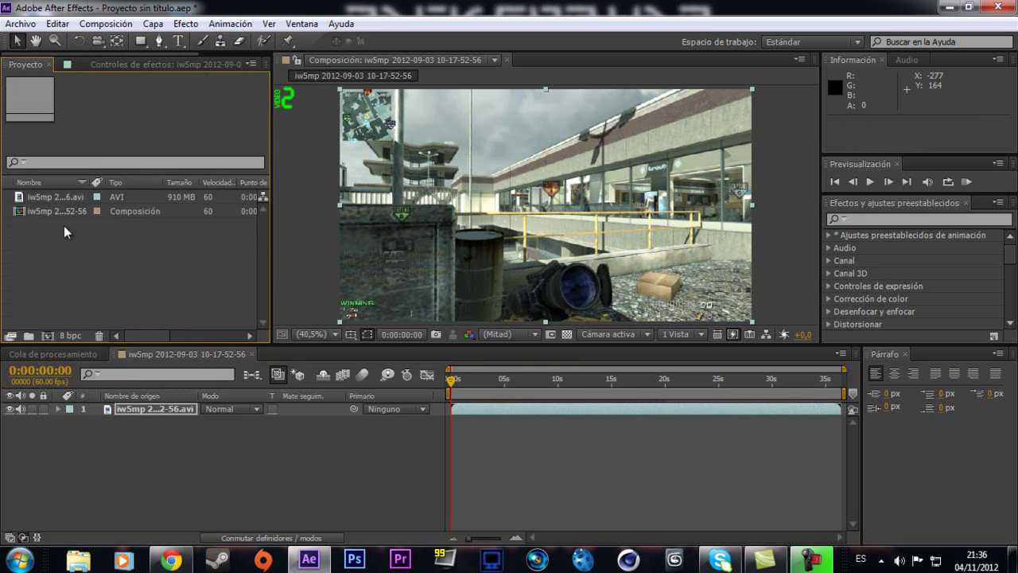
pyautogui.click(63, 200)
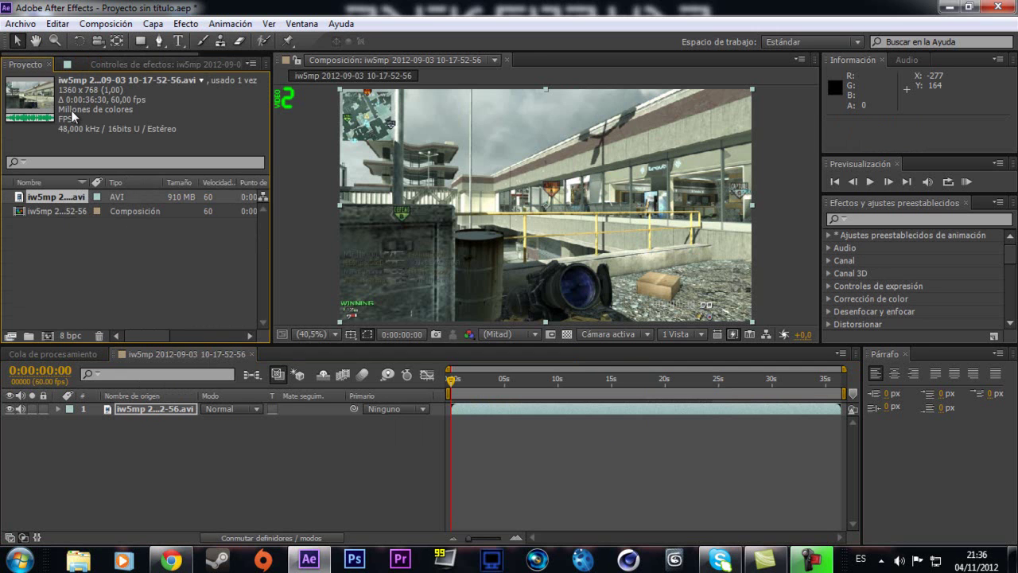
pyautogui.moveTo(102, 51); pyautogui.dragTo(170, 53)
pyautogui.click(159, 64)
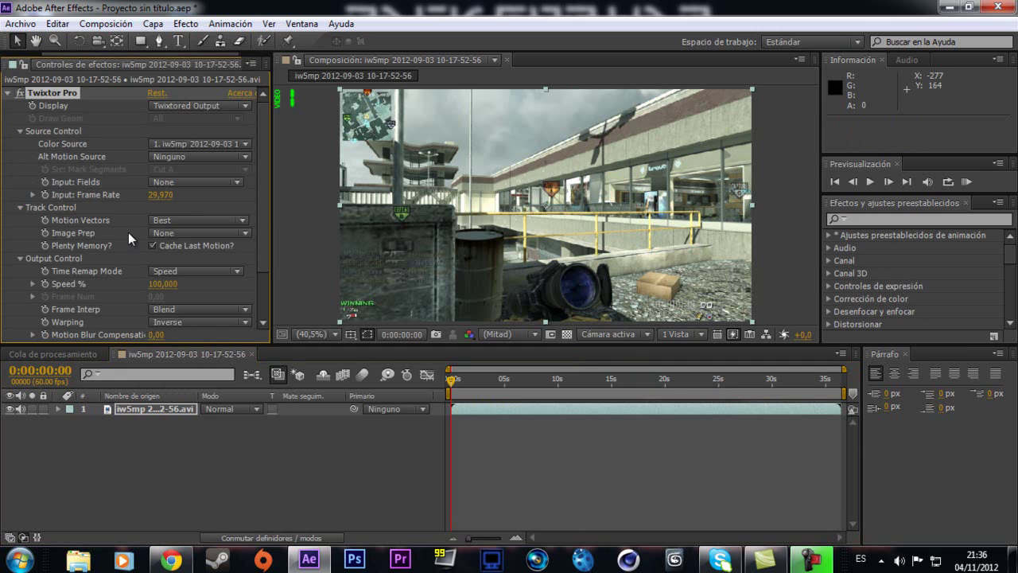
# Set Twixtor Pro's Input: Frame Rate to 60 and enable Speed % keyframing
pyautogui.click(162, 195)
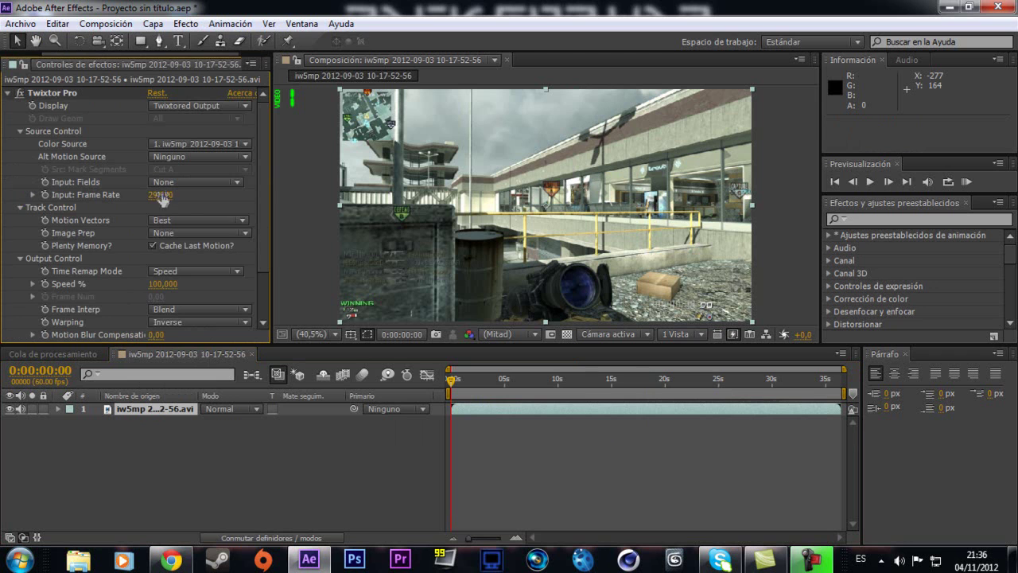
pyautogui.write('60')
pyautogui.press('Return')
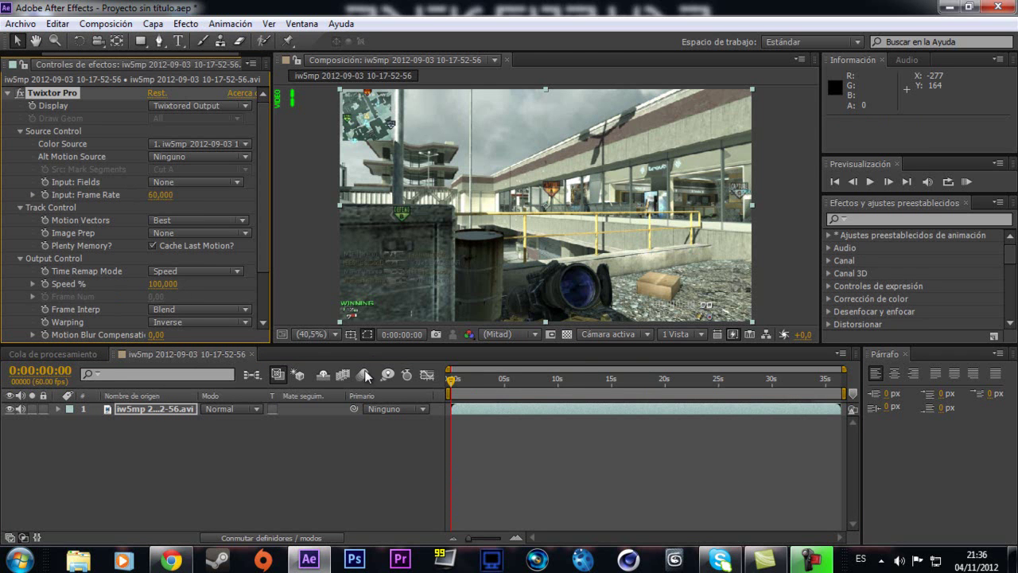
pyautogui.click(45, 284)
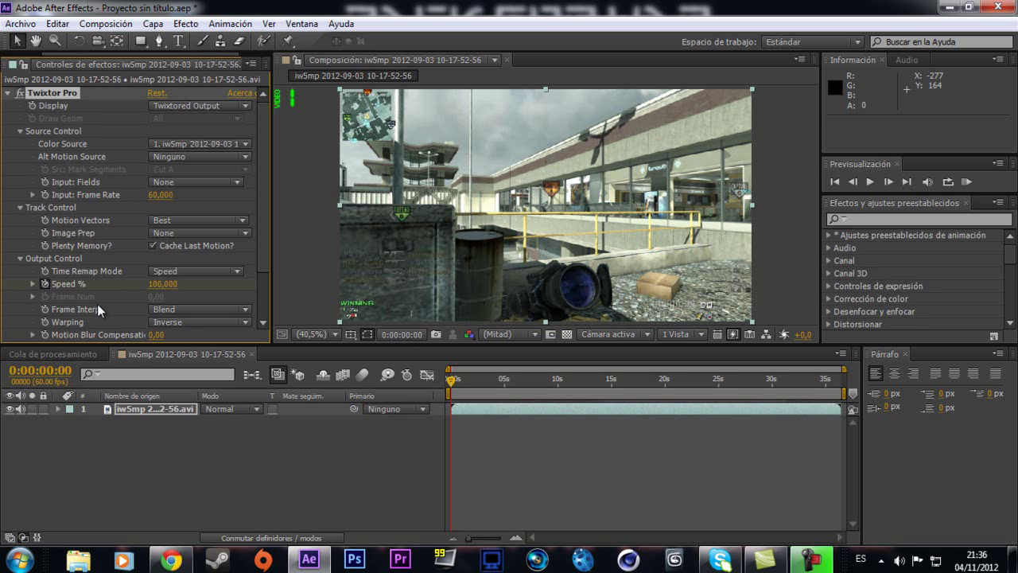
pyautogui.click(145, 409)
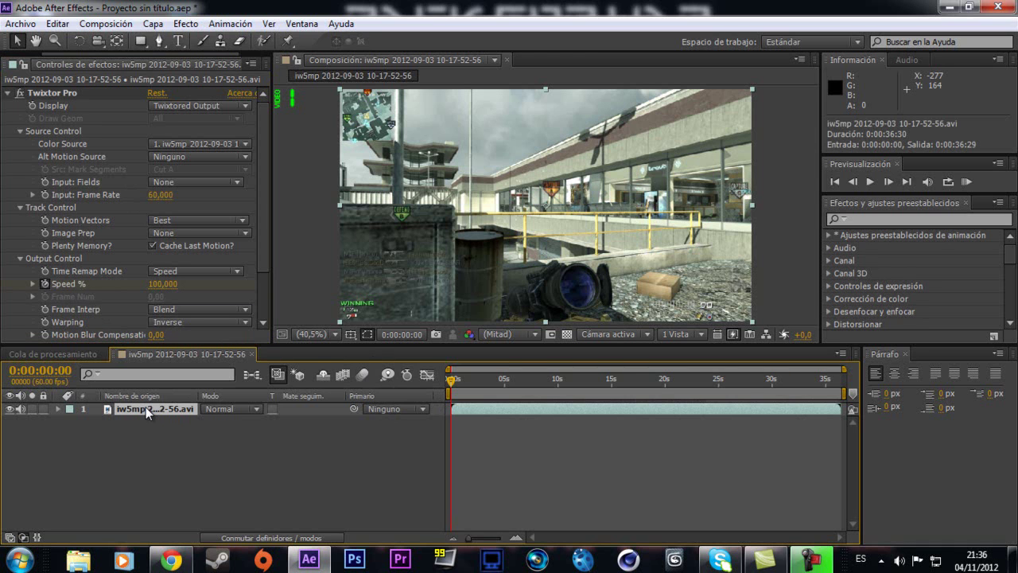
# Keyframe Speed % at 100 at 0:00:04:16, then set it to 2 one frame later
pyautogui.press('u')
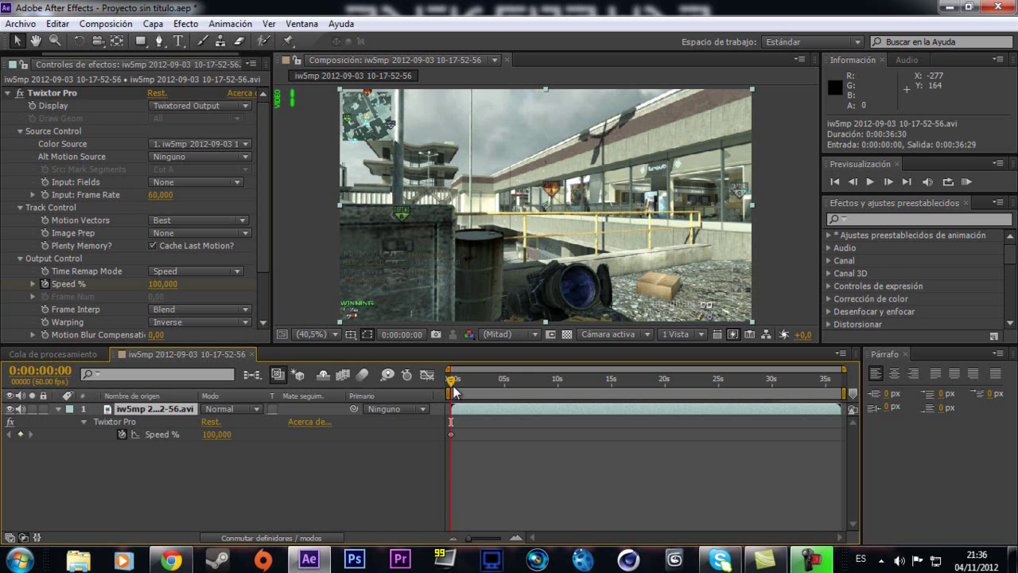
pyautogui.moveTo(451, 379); pyautogui.dragTo(499, 393)
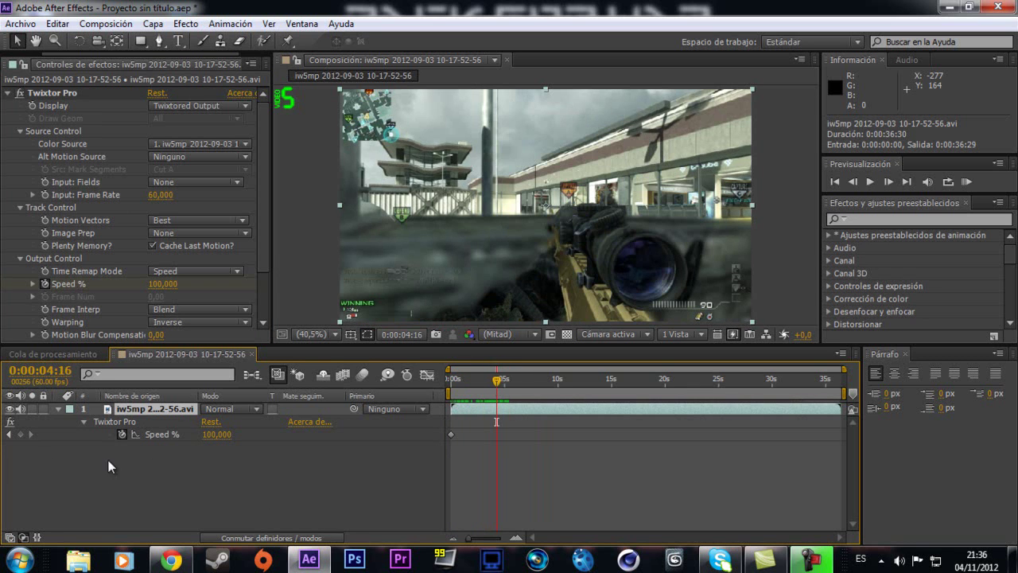
pyautogui.click(20, 434)
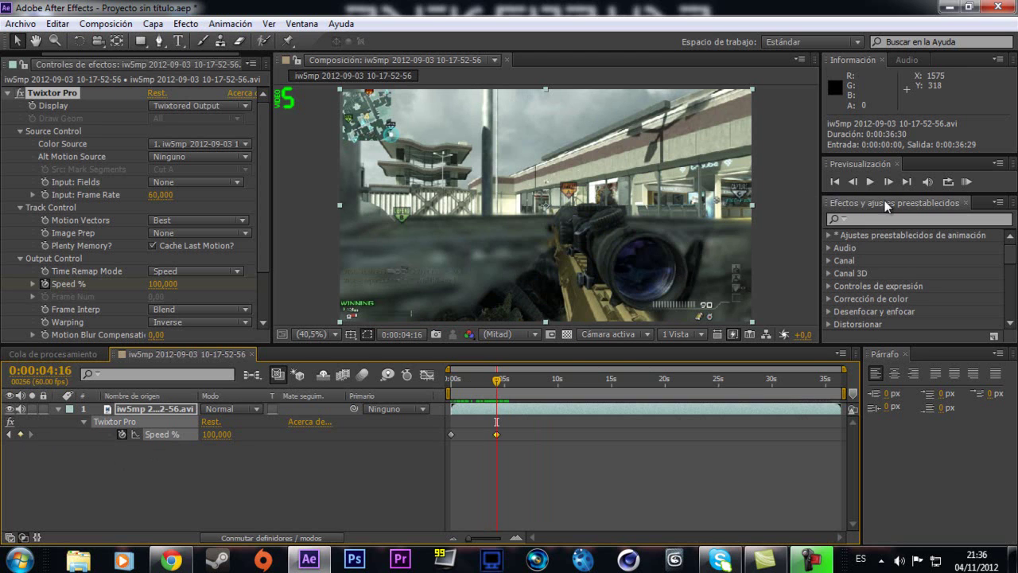
pyautogui.click(887, 182)
pyautogui.click(229, 434)
pyautogui.write('2')
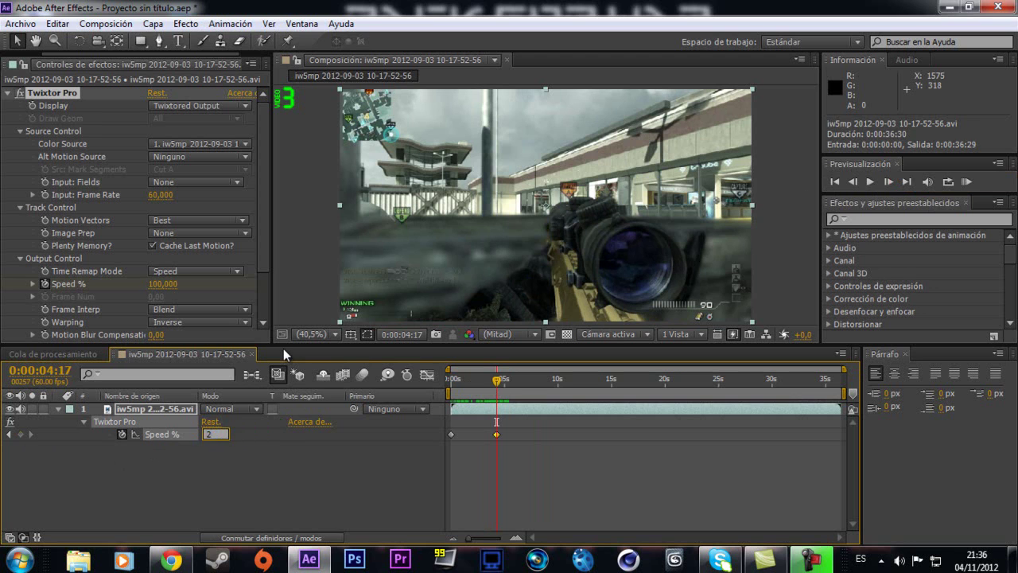
pyautogui.press('Return')
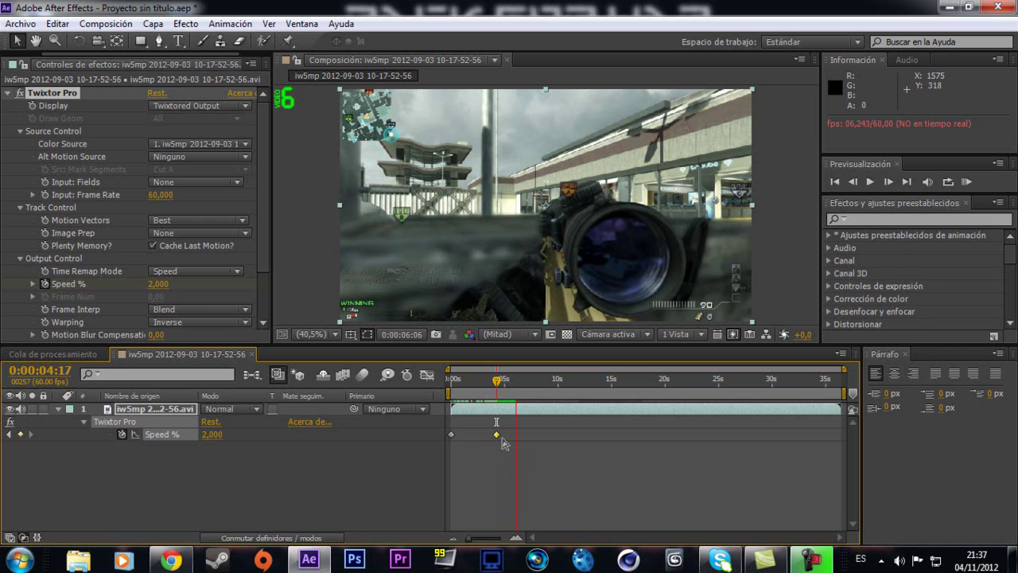
# Near 0:00:07:41, keyframe Speed % and return it to 100 one frame later
pyautogui.press('j')
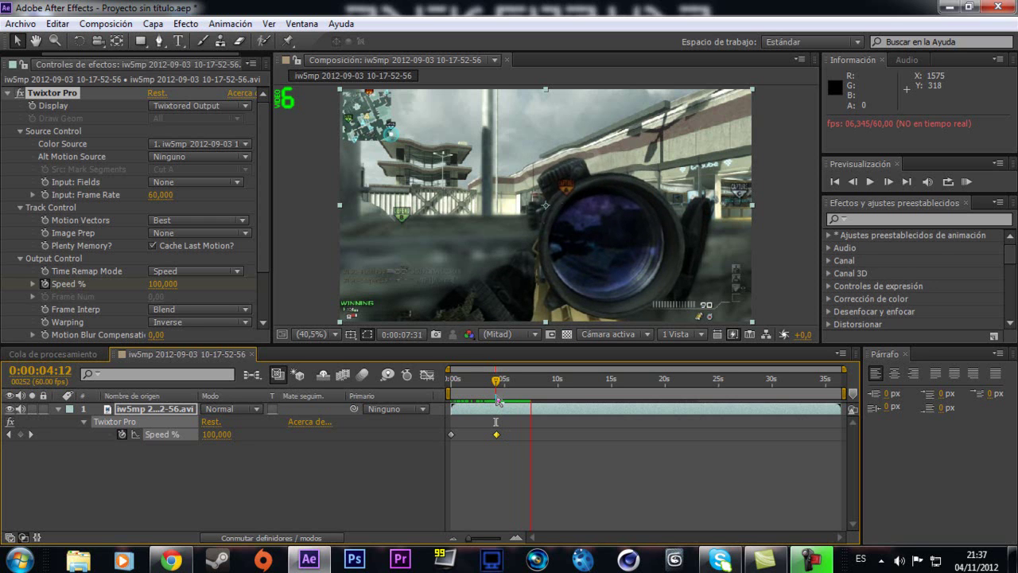
pyautogui.press('space')
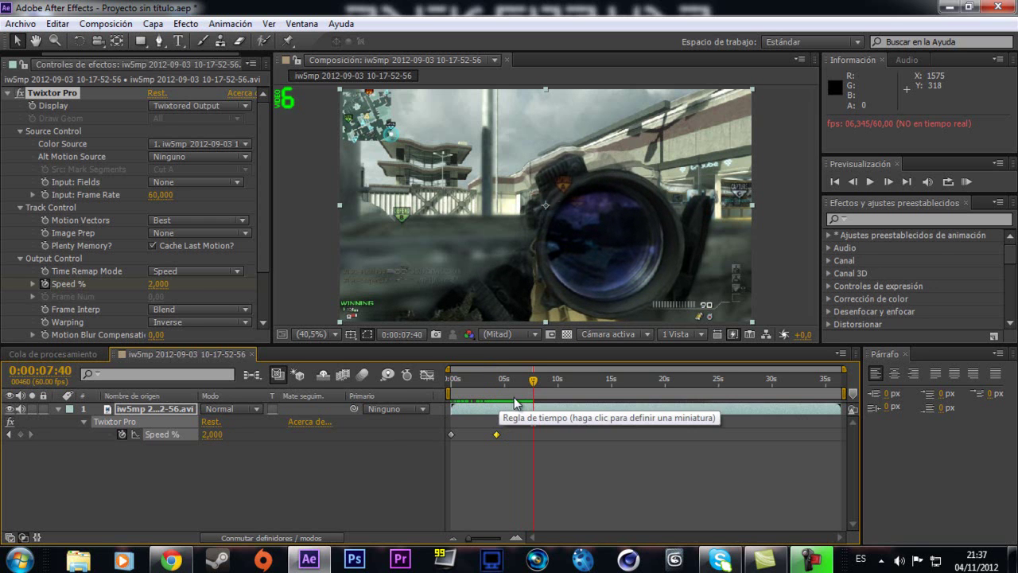
pyautogui.click(20, 435)
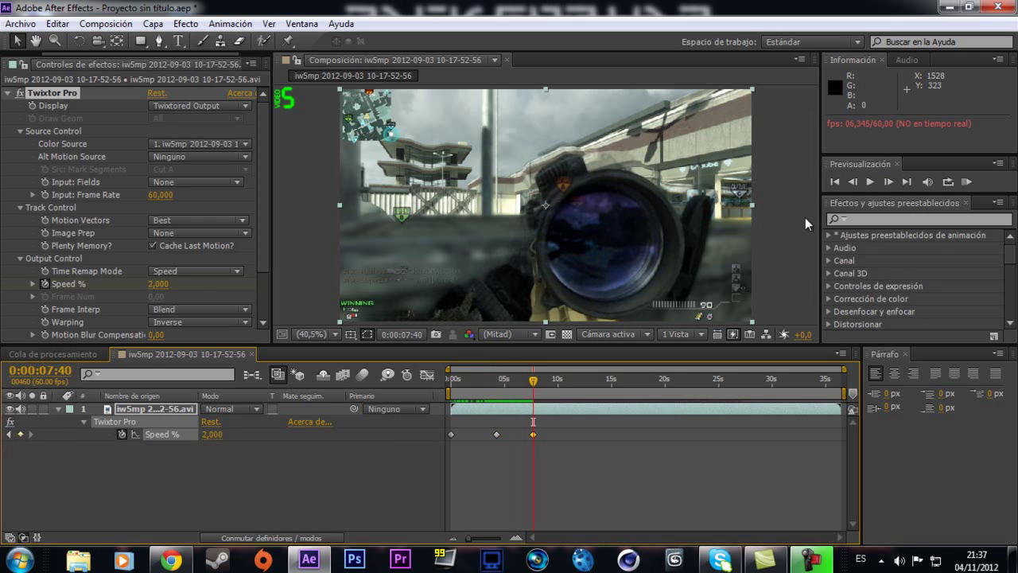
pyautogui.click(888, 182)
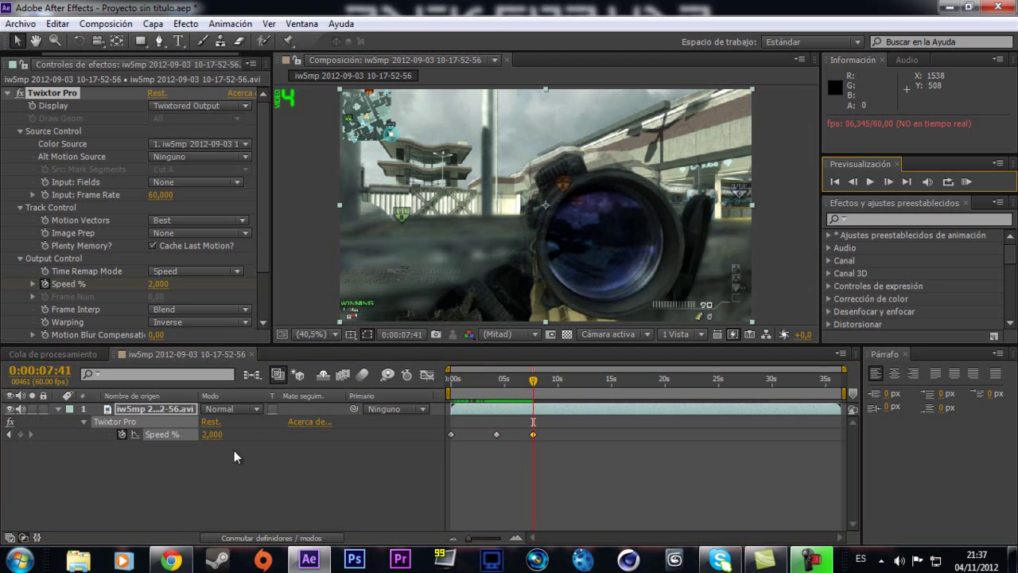
pyautogui.click(213, 435)
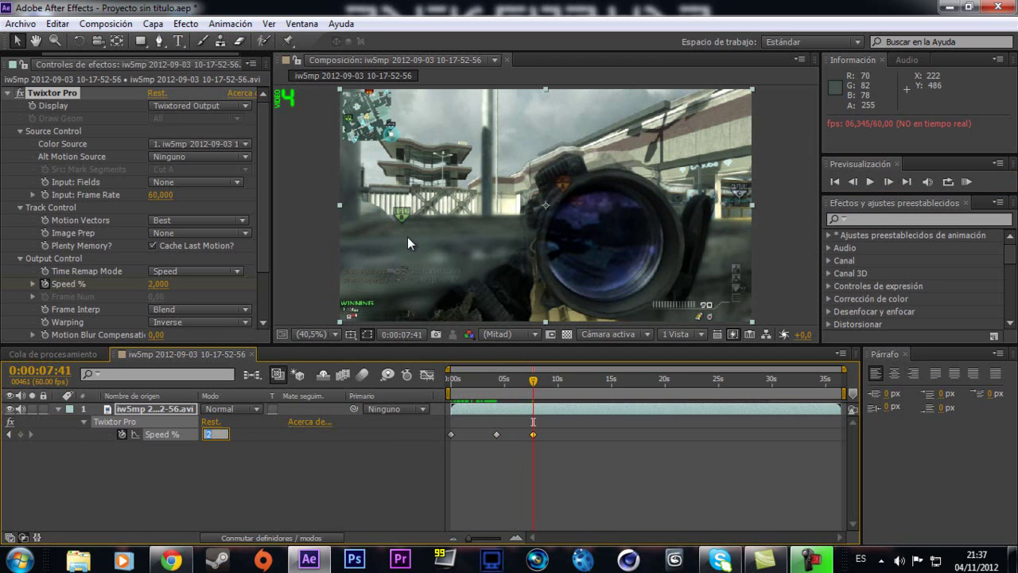
pyautogui.write('10')
pyautogui.press('Return')
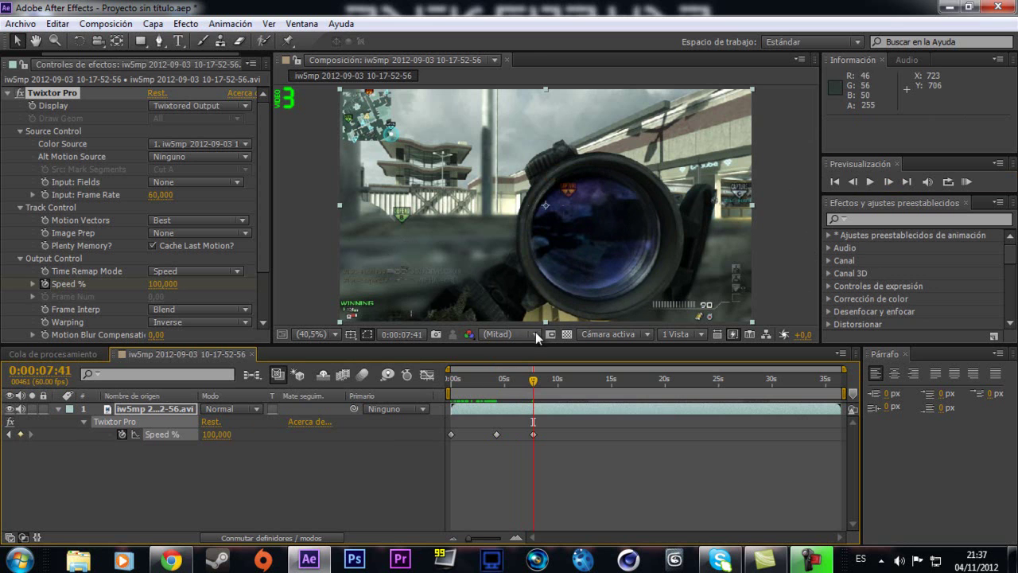
# Preview the speed ramp from 0:00:03:51, stopping in the section slowed to Speed % 2
pyautogui.moveTo(489, 384); pyautogui.dragTo(507, 387)
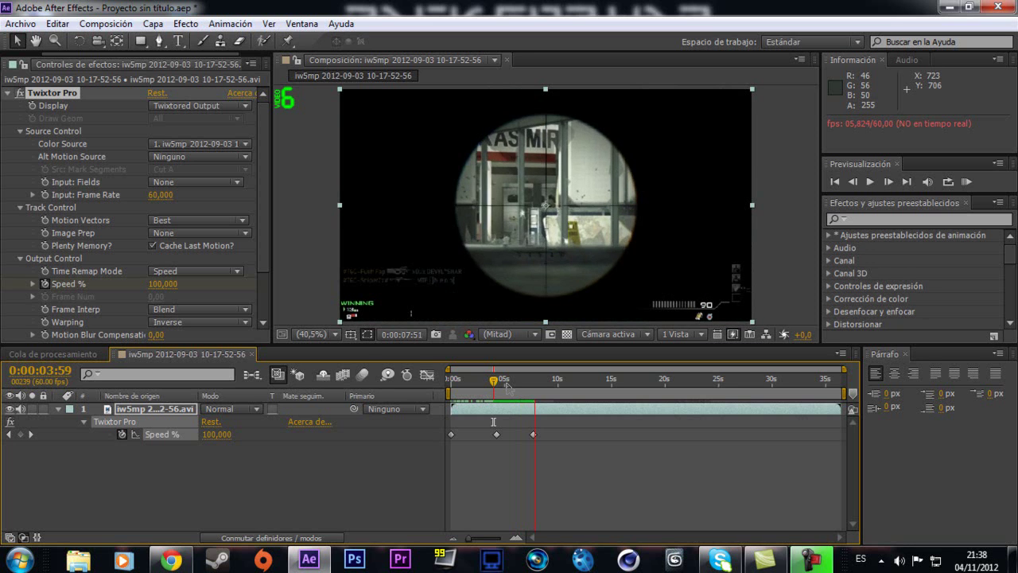
pyautogui.press('space')
pyautogui.click(492, 389)
pyautogui.press('space')
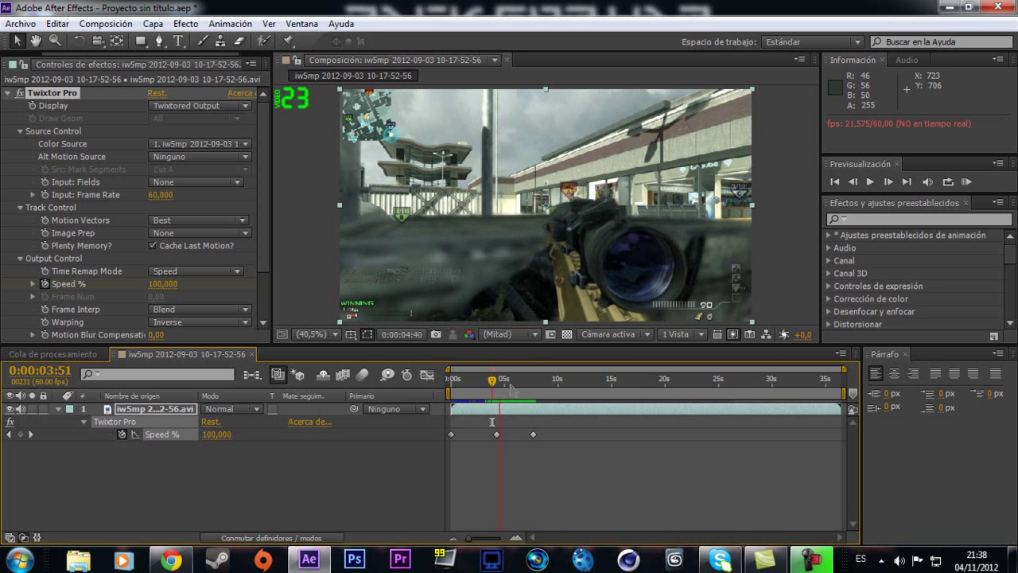
pyautogui.press('space')
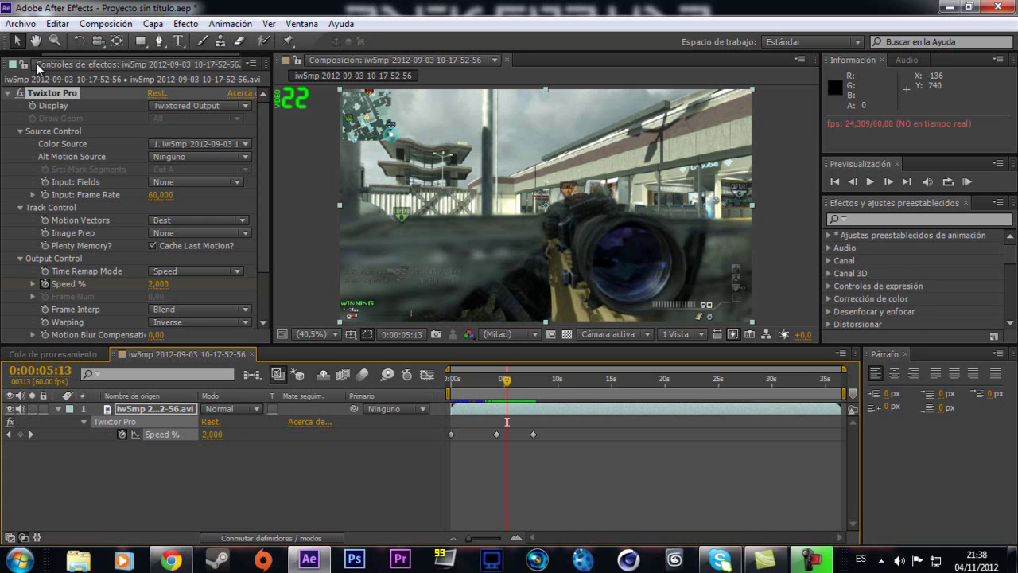
# Import Slow.mp4 from Escritorio and place it in the composition above the gameplay layer
pyautogui.click(24, 63)
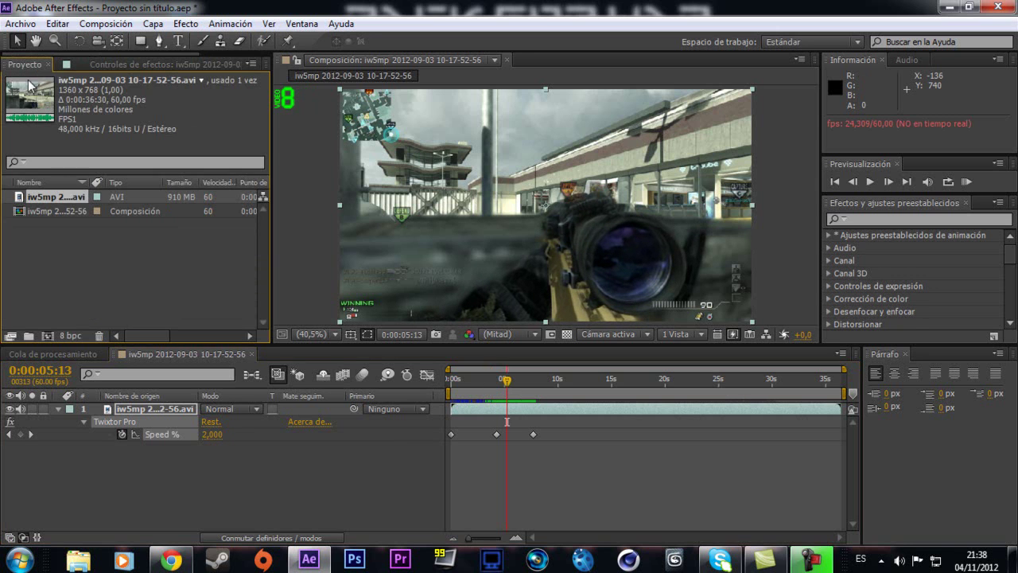
pyautogui.doubleClick(96, 250)
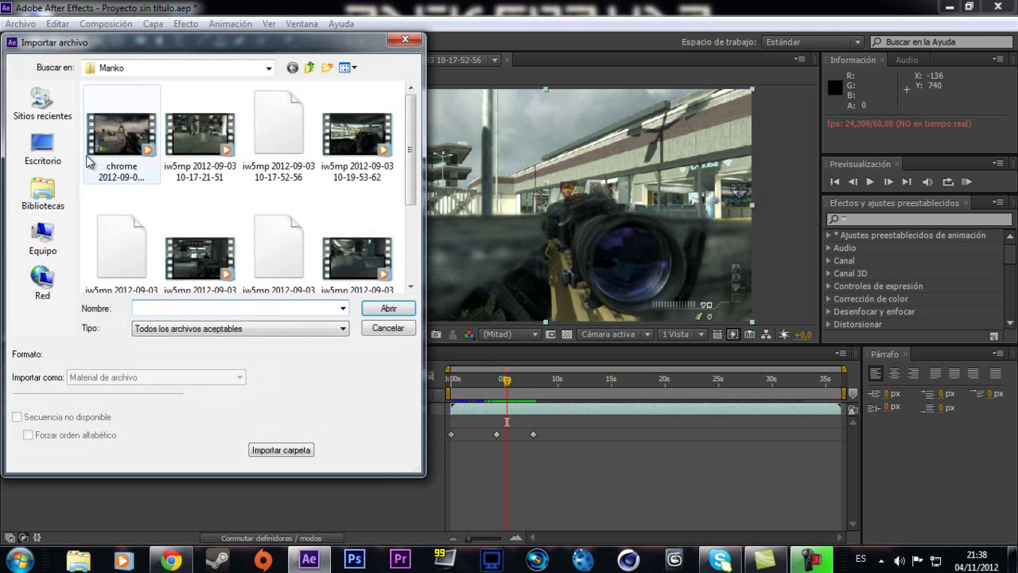
pyautogui.click(43, 149)
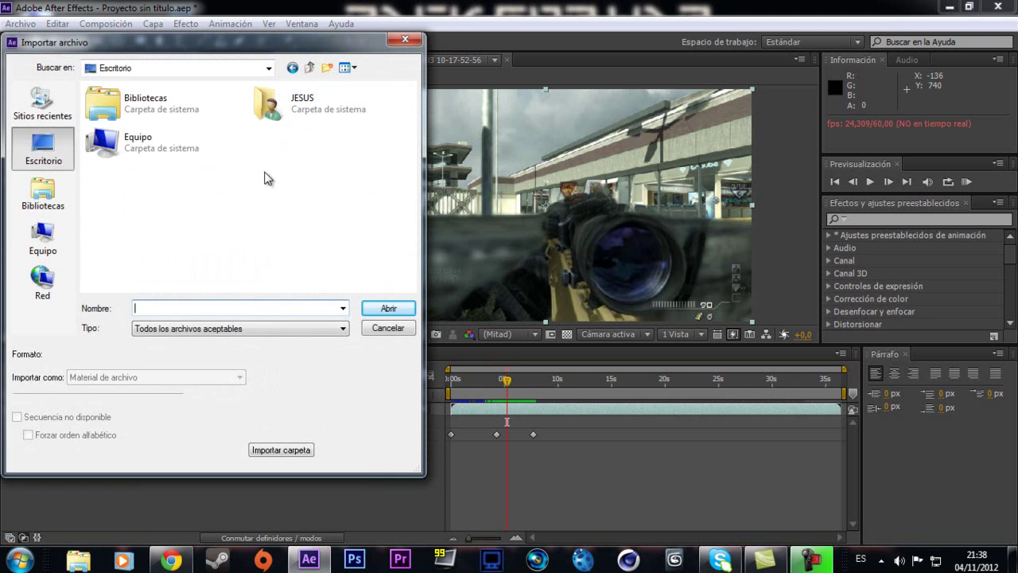
pyautogui.moveTo(409, 138); pyautogui.dragTo(406, 269)
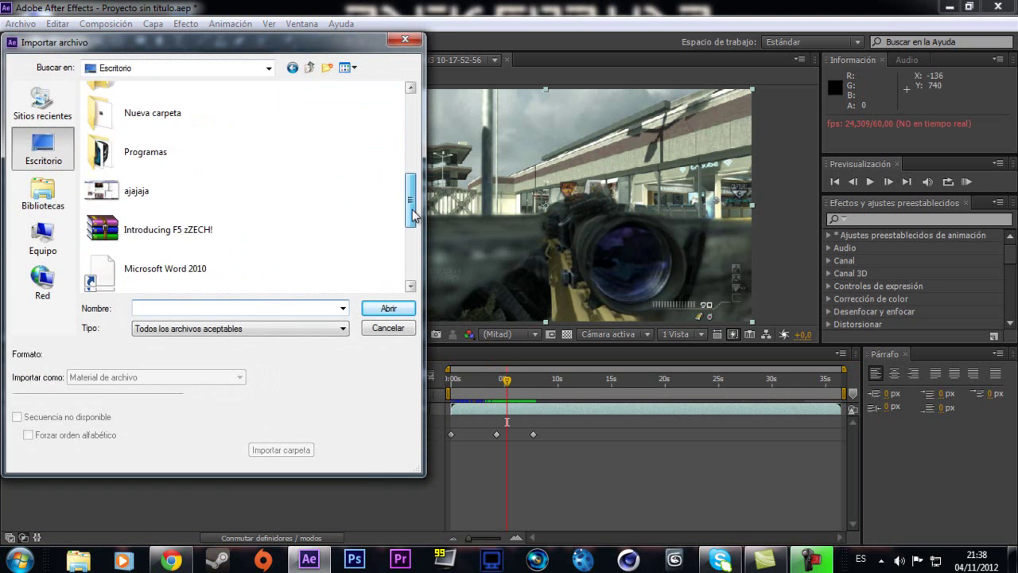
pyautogui.doubleClick(151, 196)
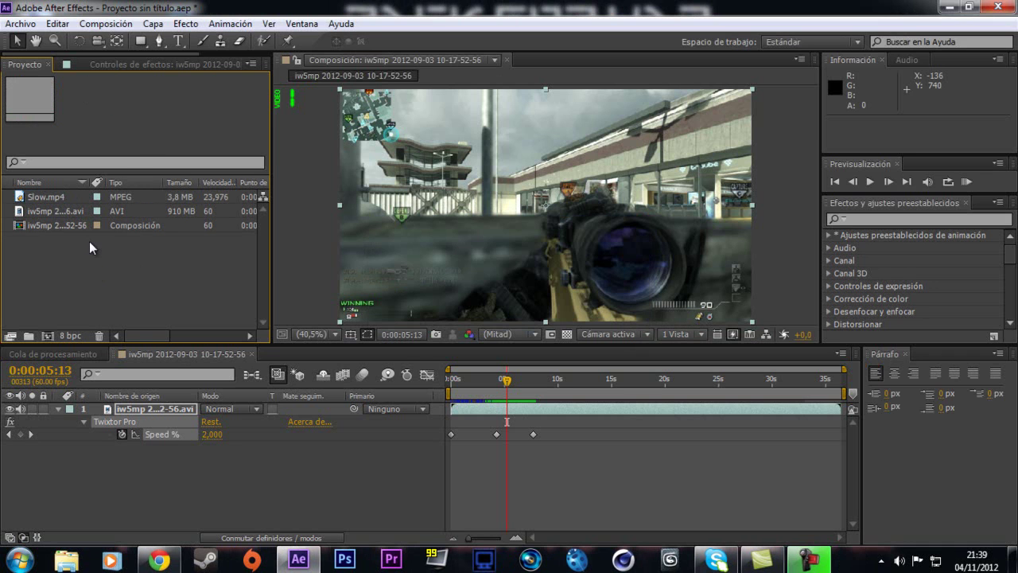
pyautogui.moveTo(54, 193); pyautogui.dragTo(106, 411)
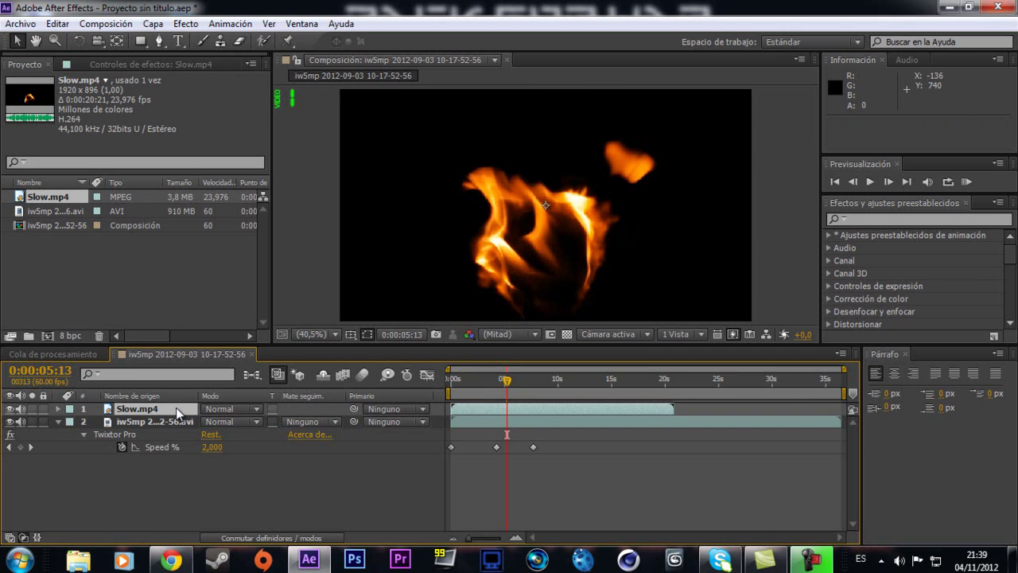
# Set the Slow.mp4 layer's blending mode to Añadir (Add)
pyautogui.press('F4')
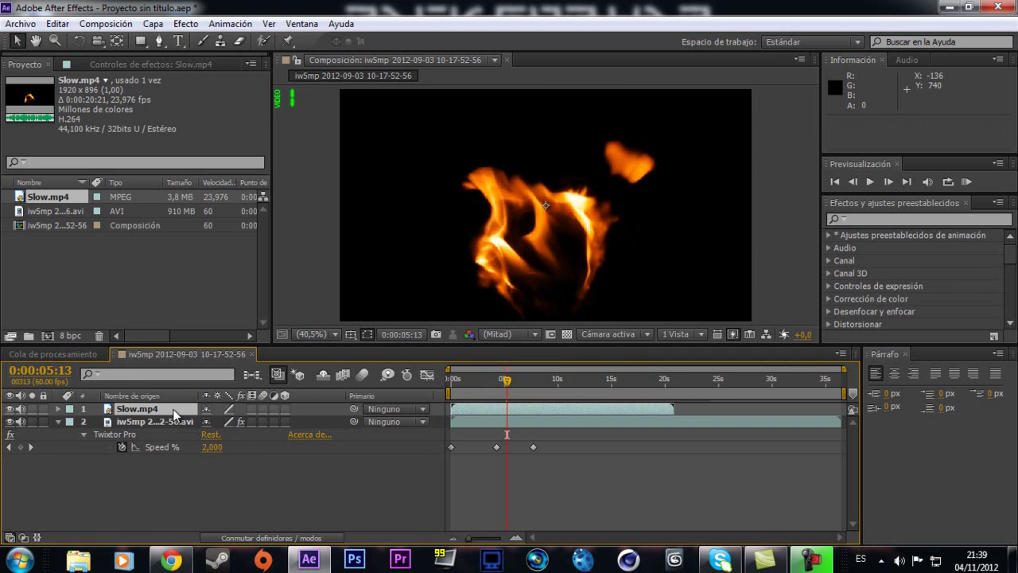
pyautogui.click(175, 414)
pyautogui.press('F4')
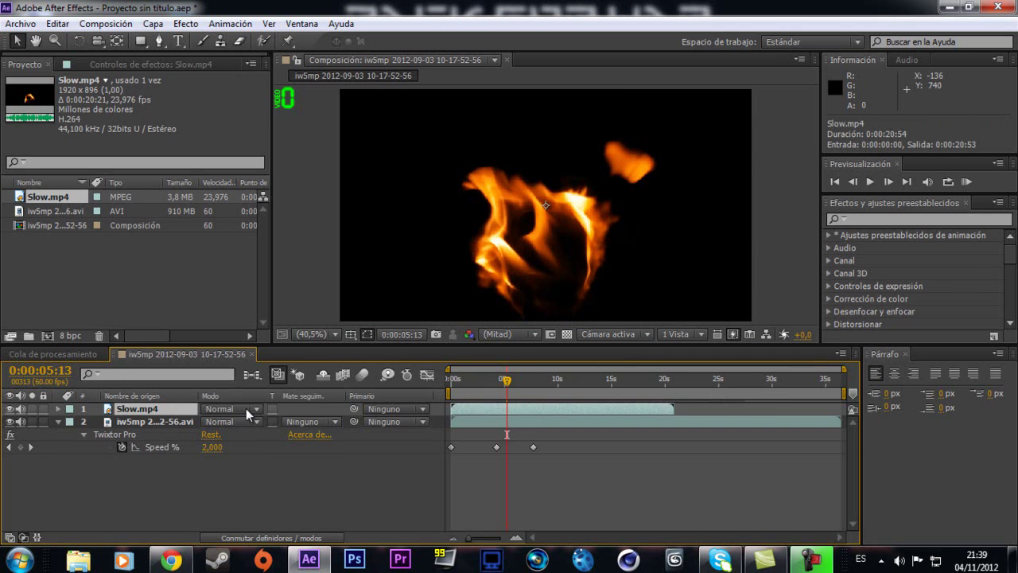
pyautogui.click(246, 408)
pyautogui.click(277, 220)
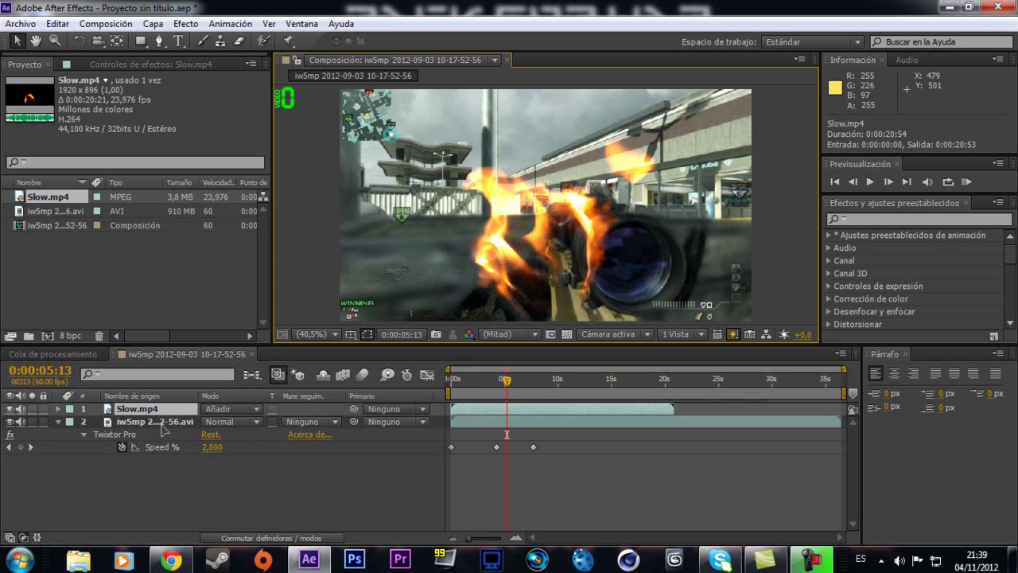
# Move the fire layer over the rifle's barrel and reveal its Transformar properties
pyautogui.click(163, 408)
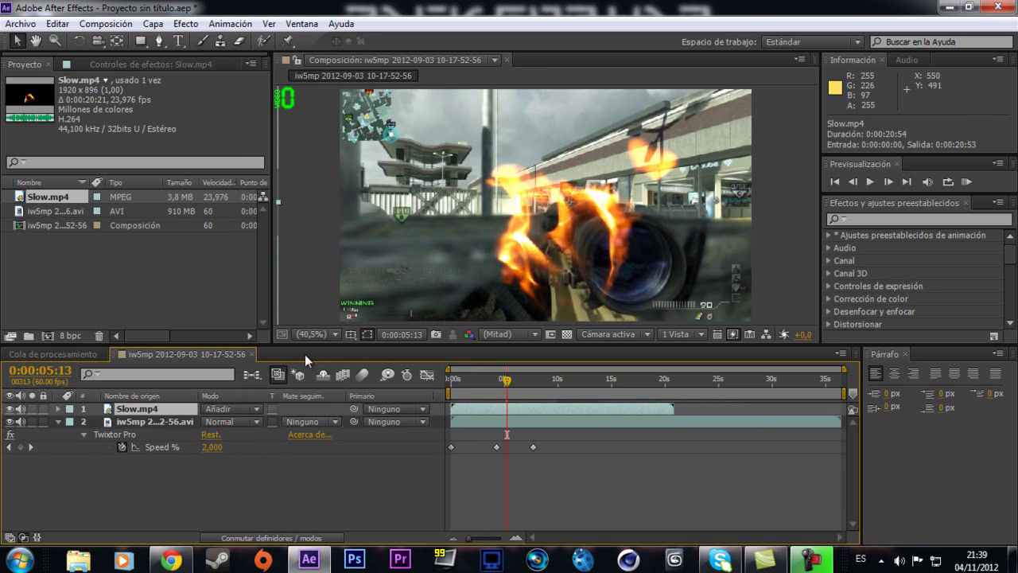
pyautogui.moveTo(437, 251); pyautogui.dragTo(510, 255)
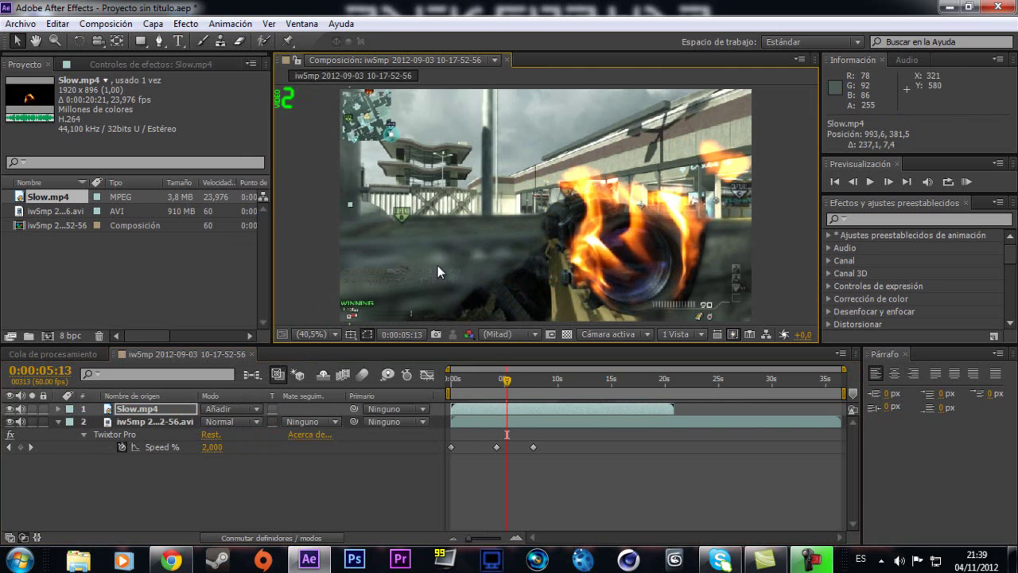
pyautogui.click(57, 409)
pyautogui.click(71, 421)
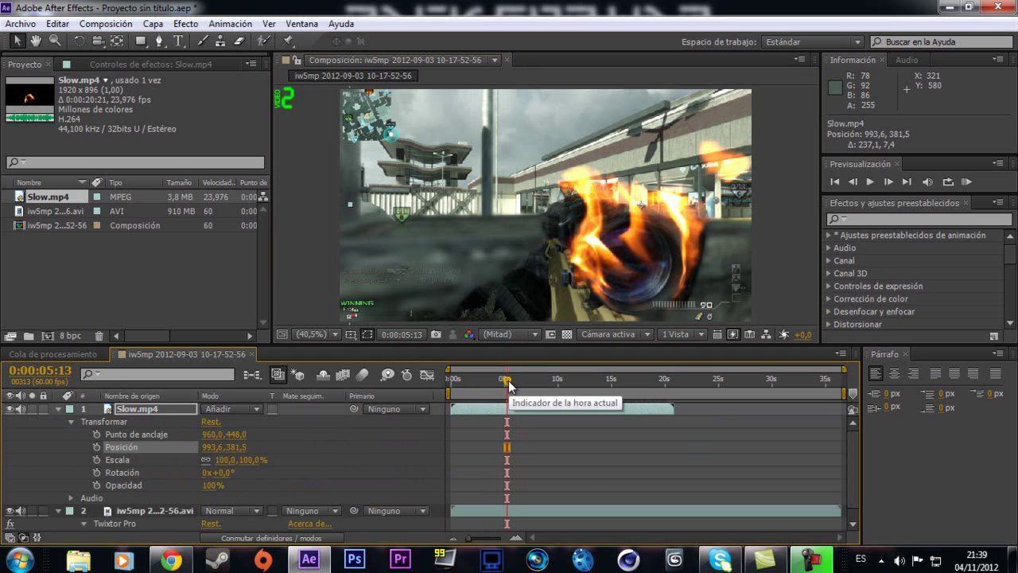
# Trim the fire layer so it begins at 0:00:04:29
pyautogui.moveTo(509, 386); pyautogui.dragTo(501, 382)
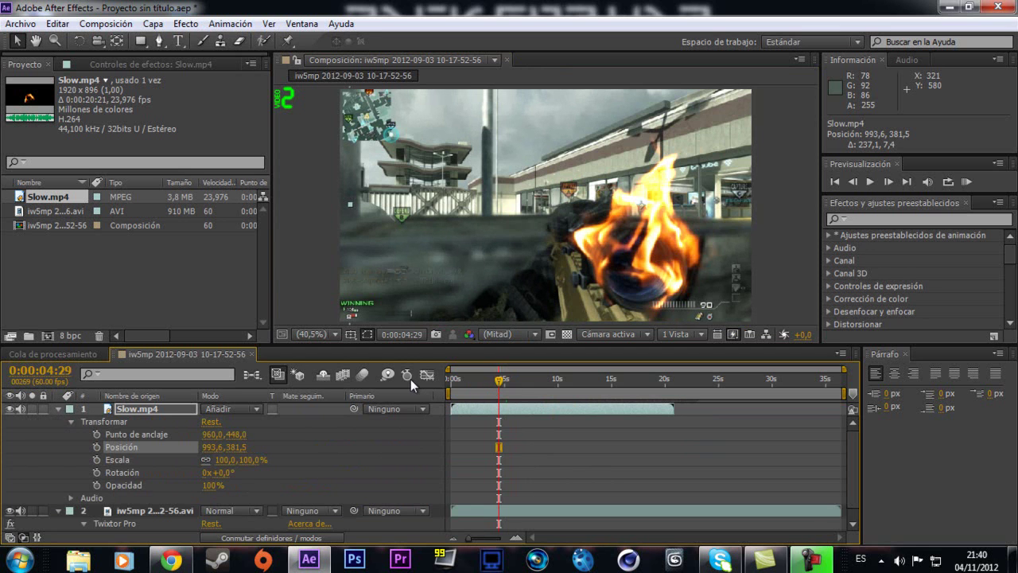
pyautogui.moveTo(501, 382)
pyautogui.mouseDown()
pyautogui.moveTo(488, 382)
pyautogui.moveTo(500, 379)
pyautogui.mouseUp()
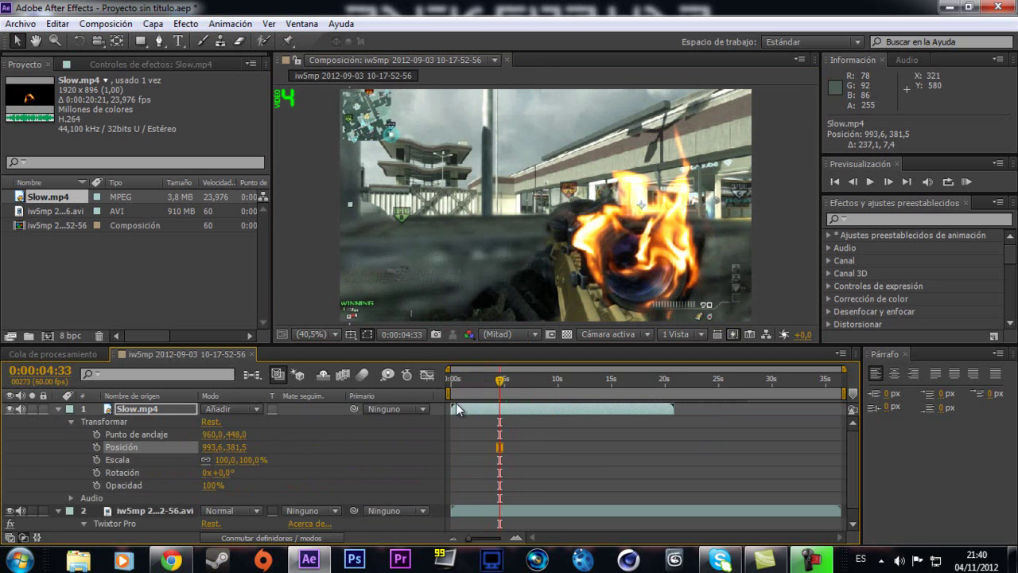
pyautogui.moveTo(451, 406); pyautogui.dragTo(504, 404)
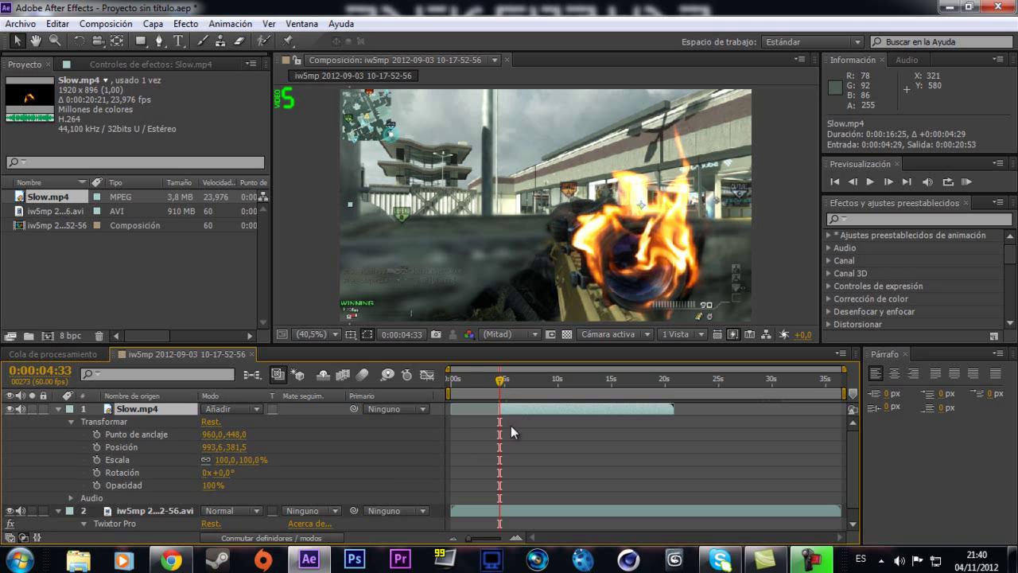
pyautogui.scroll(-1, 850, 451)
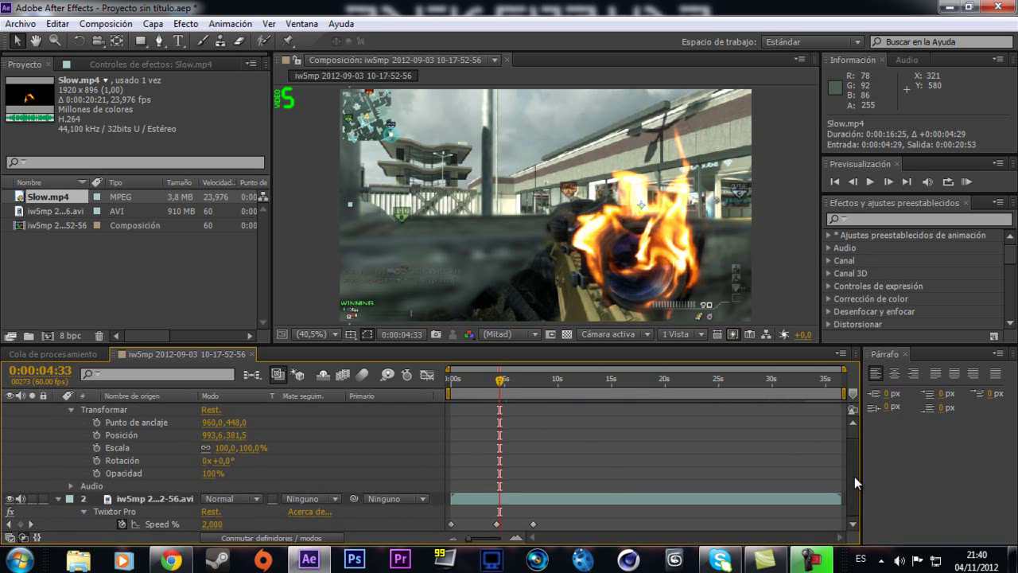
pyautogui.scroll(1, 855, 457)
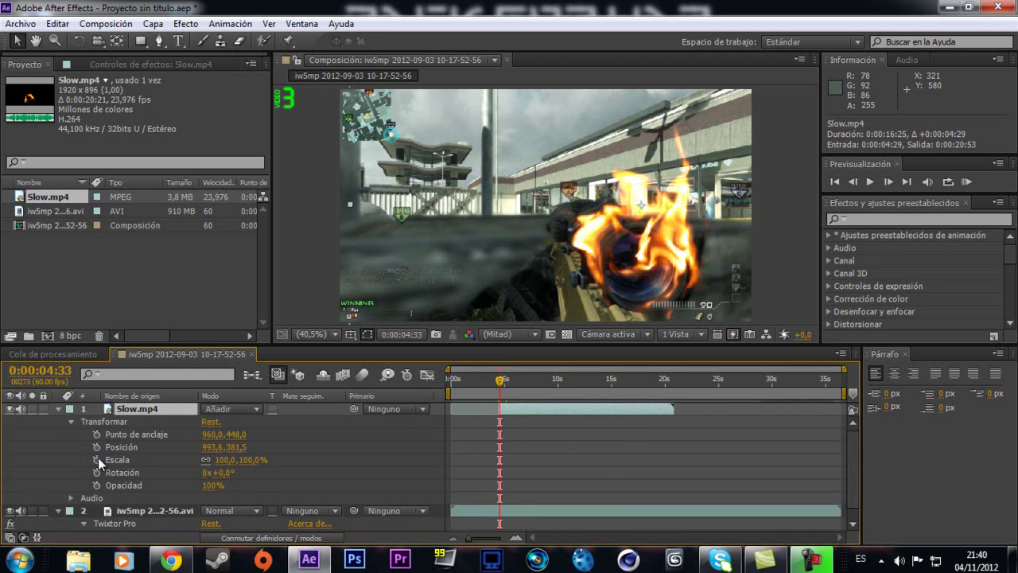
# Enable Escala and Posición keyframes and shrink the fire to roughly 69% by 66%
pyautogui.click(581, 249)
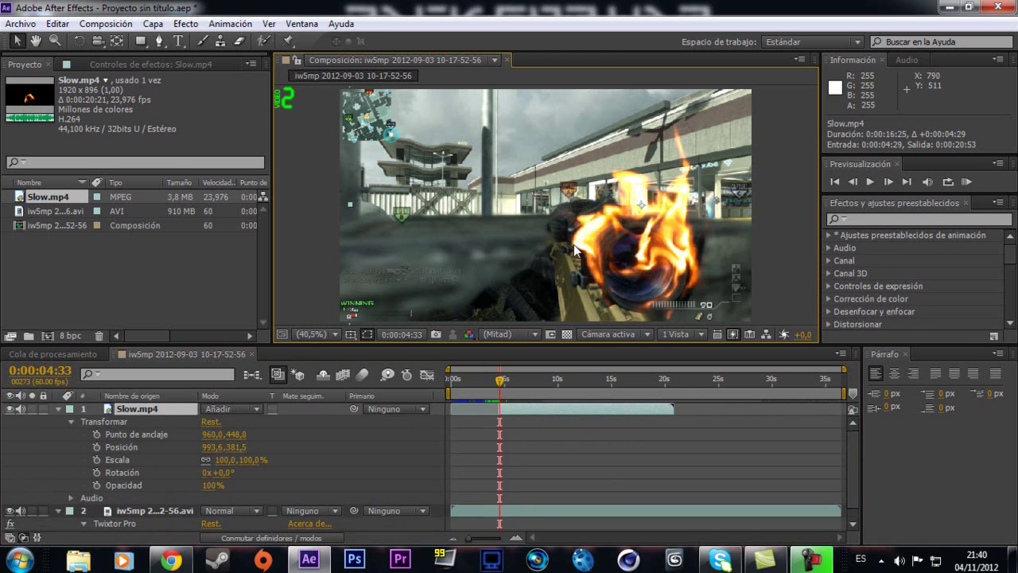
pyautogui.click(180, 398)
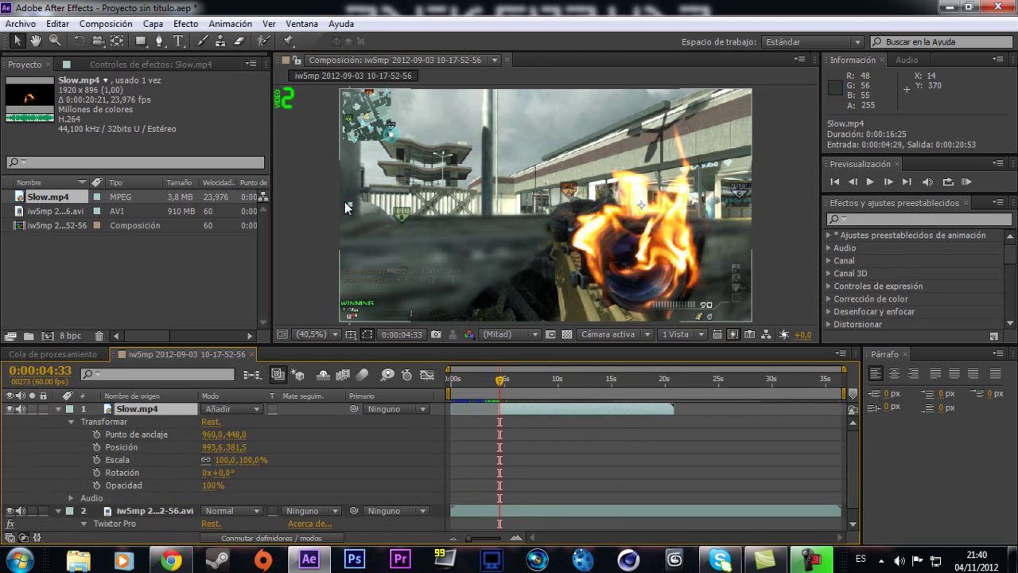
pyautogui.moveTo(345, 201)
pyautogui.mouseDown()
pyautogui.moveTo(389, 212)
pyautogui.moveTo(381, 246)
pyautogui.mouseUp()
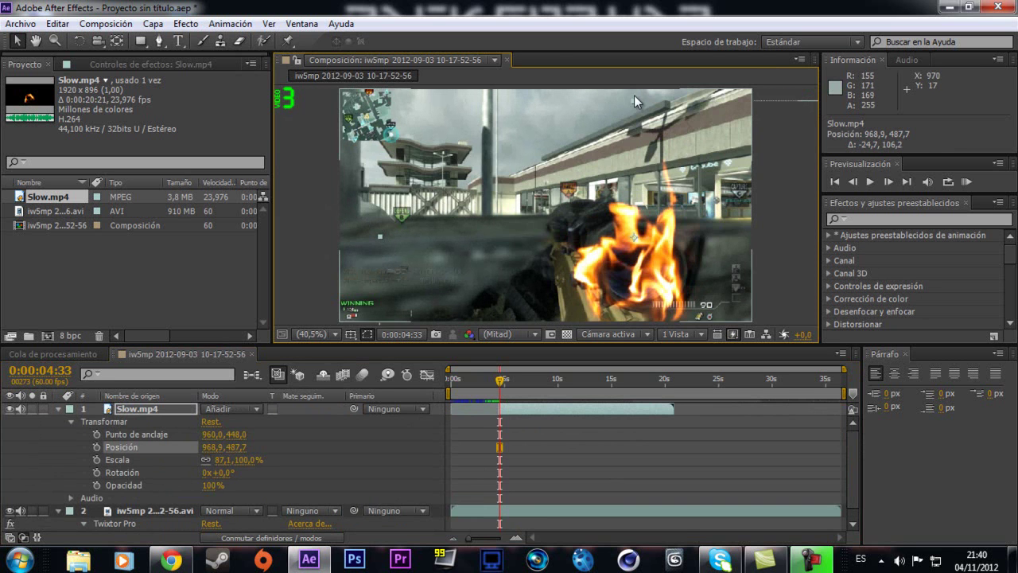
pyautogui.moveTo(633, 103)
pyautogui.mouseDown()
pyautogui.moveTo(632, 145)
pyautogui.moveTo(606, 205)
pyautogui.moveTo(479, 178)
pyautogui.mouseUp()
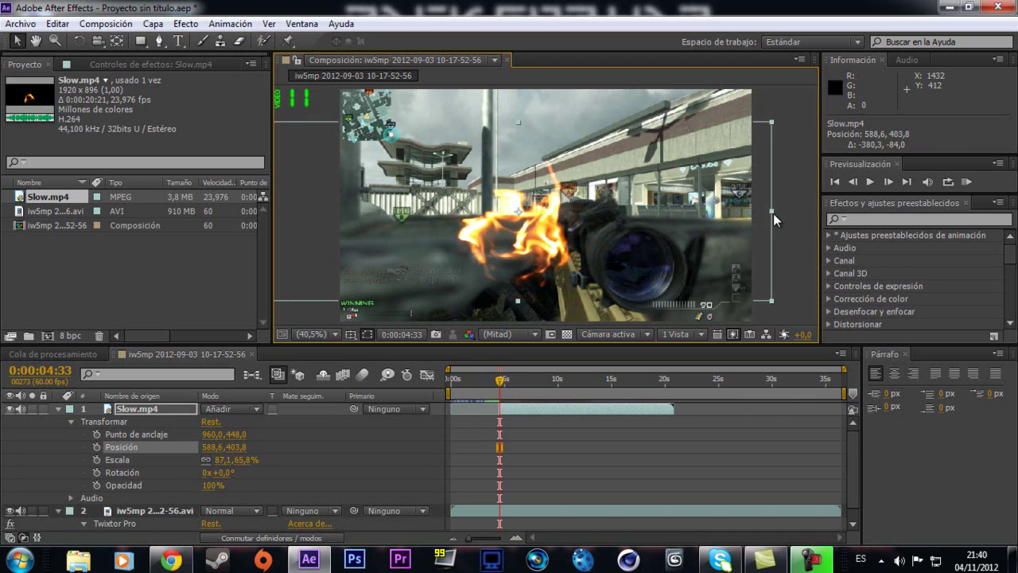
pyautogui.moveTo(776, 215); pyautogui.dragTo(720, 216)
pyautogui.moveTo(606, 230)
pyautogui.mouseDown()
pyautogui.moveTo(711, 239)
pyautogui.moveTo(735, 252)
pyautogui.mouseUp()
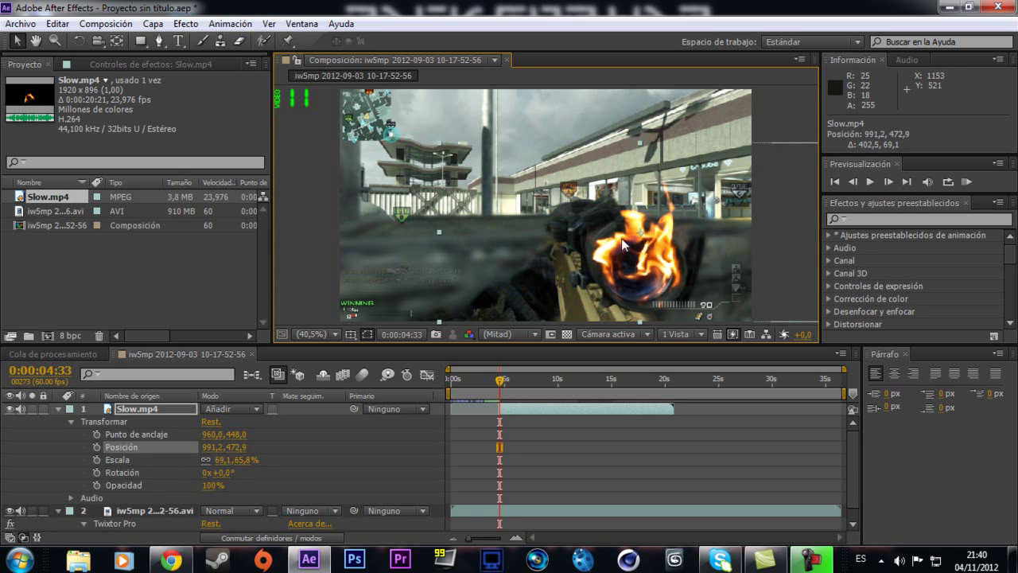
# Refine the fire to 77.4 × 74.6% scale and settle it onto the muzzle
pyautogui.moveTo(445, 230); pyautogui.dragTo(415, 226)
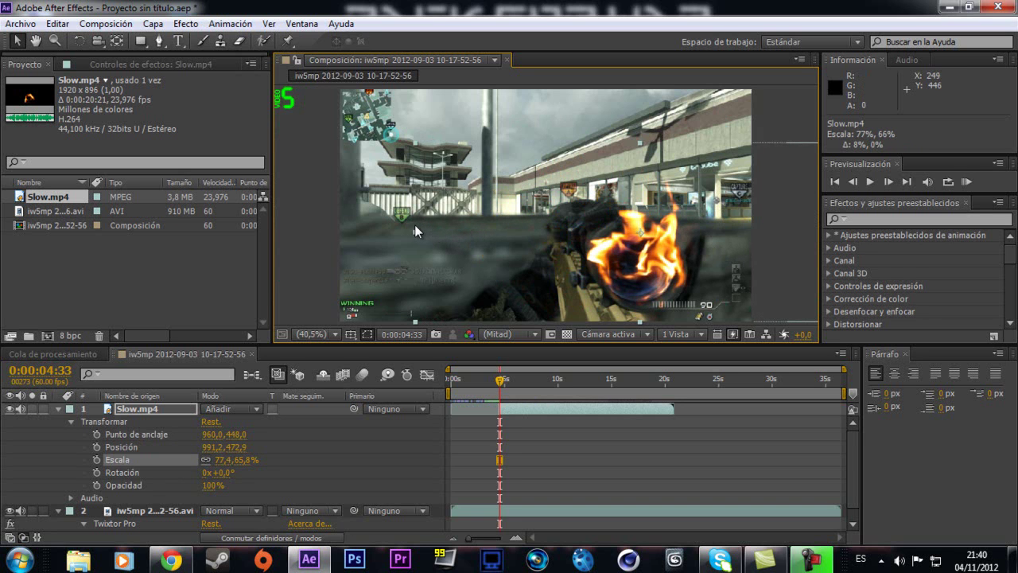
pyautogui.moveTo(617, 225); pyautogui.dragTo(614, 231)
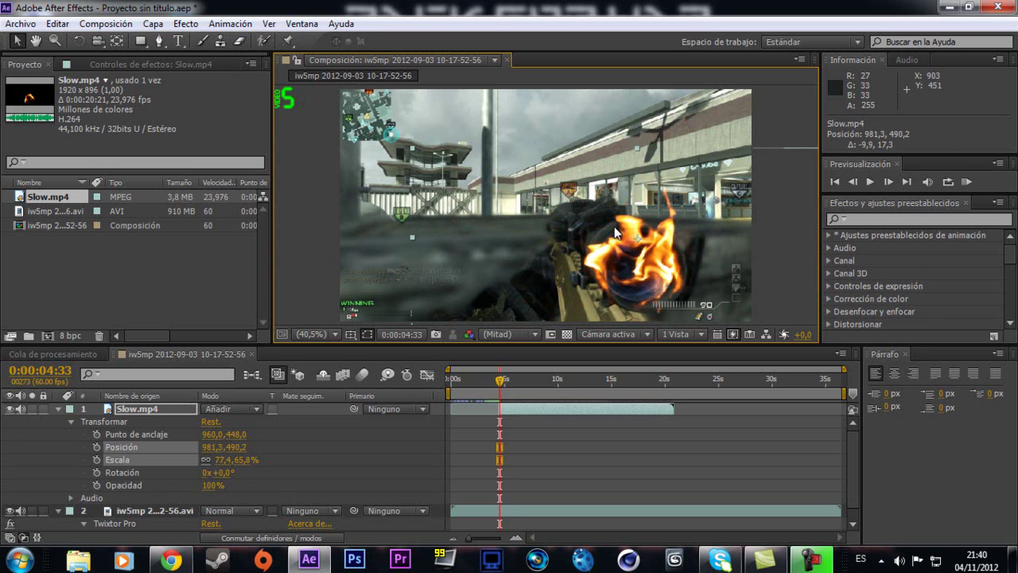
pyautogui.click(614, 232)
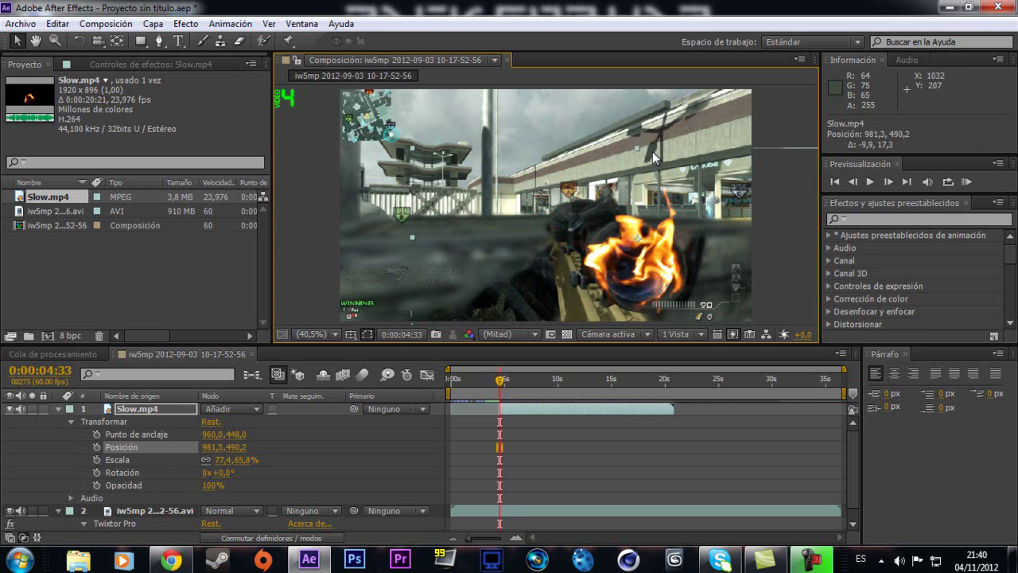
pyautogui.moveTo(636, 146); pyautogui.dragTo(636, 135)
pyautogui.moveTo(595, 211); pyautogui.dragTo(644, 202)
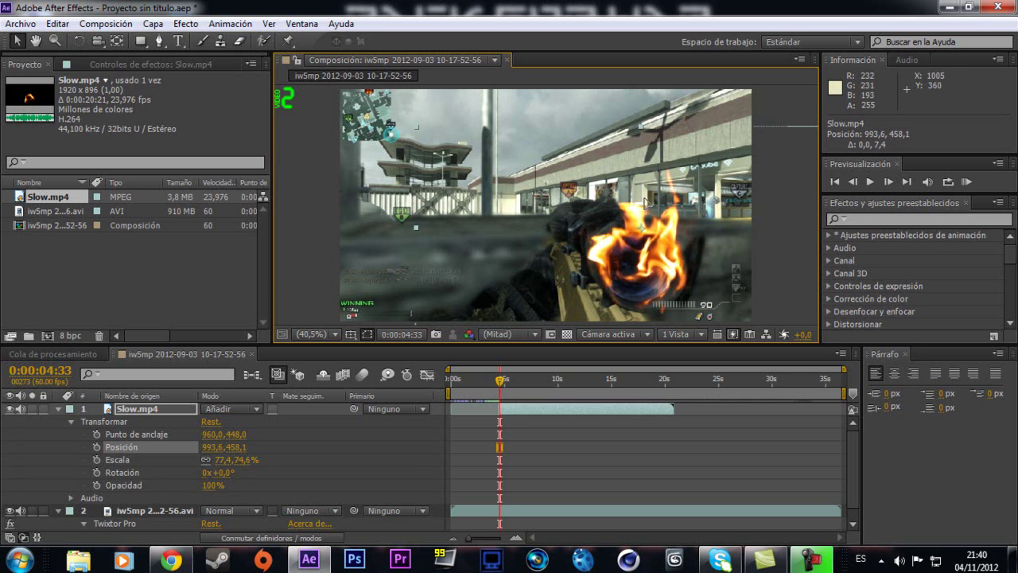
# Turn on Scale and Position keyframing for Slow.mp4 and advance to 0:00:05:04
pyautogui.click(97, 460)
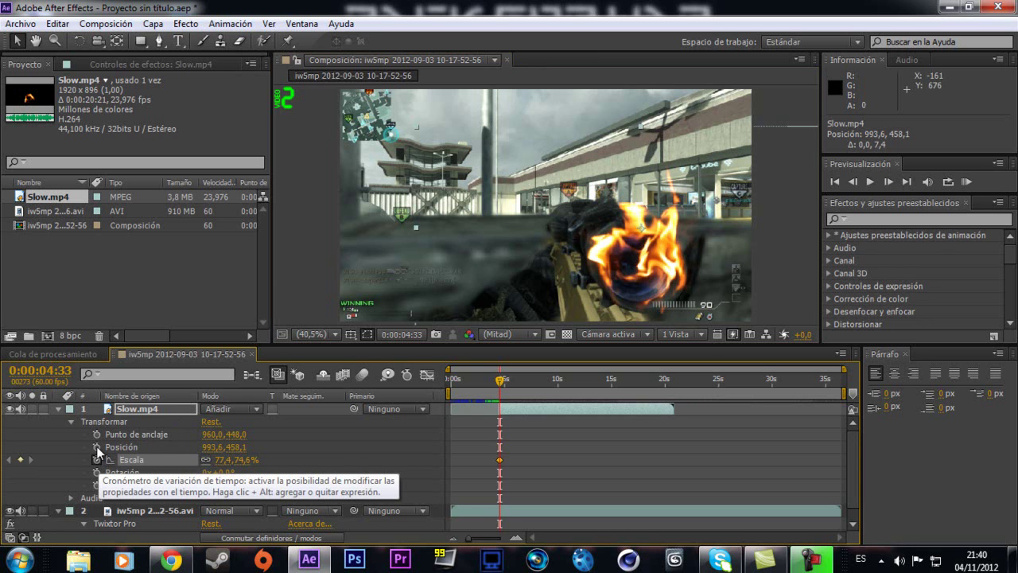
pyautogui.click(96, 447)
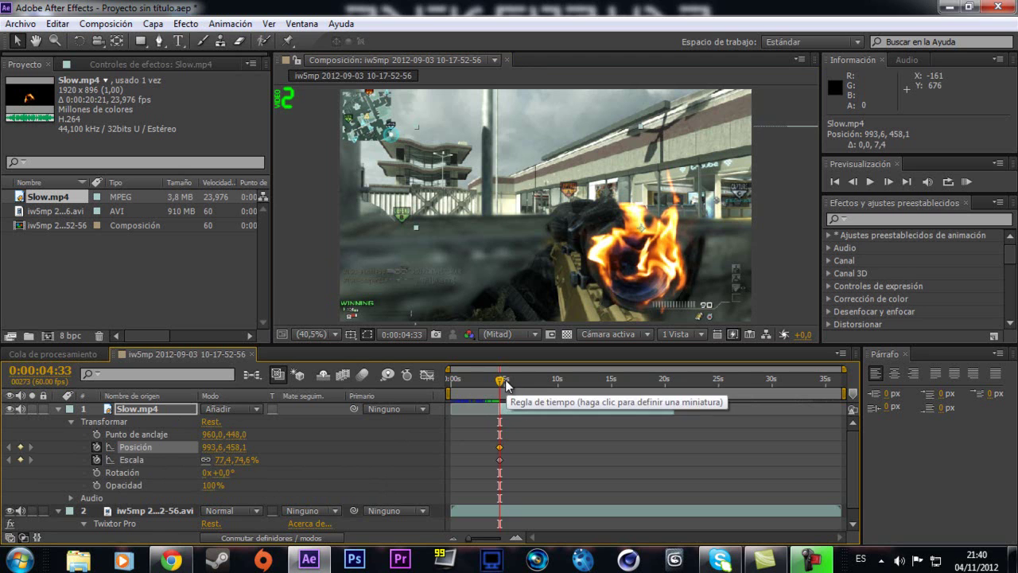
pyautogui.doubleClick(885, 182)
pyautogui.click(884, 182)
pyautogui.click(884, 182)
pyautogui.click(885, 182)
pyautogui.click(884, 183)
pyautogui.click(885, 182)
pyautogui.click(884, 182)
pyautogui.click(884, 182)
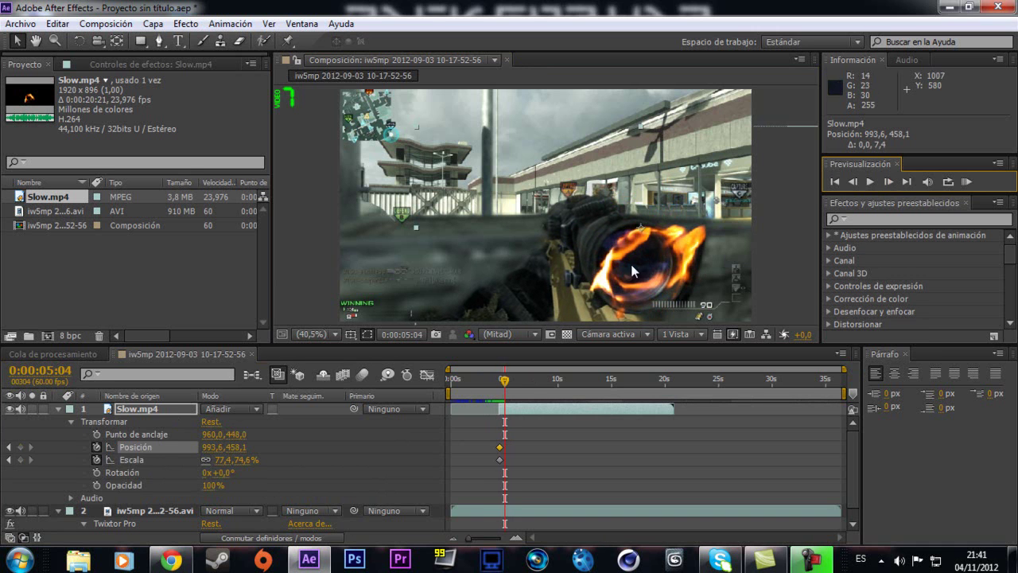
# Move the fire overlay up-left onto the gun barrel over the next frames
pyautogui.click(145, 409)
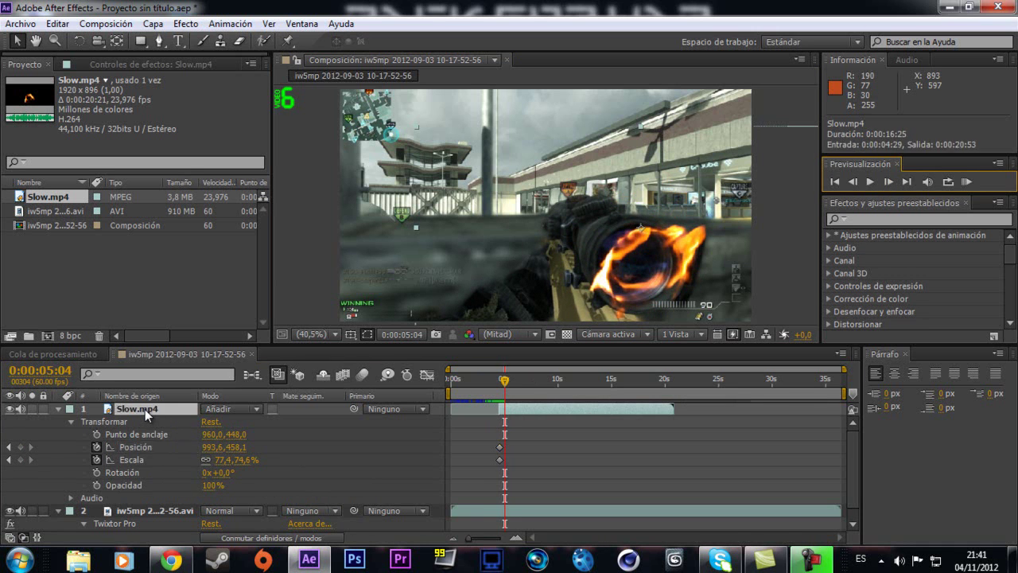
pyautogui.moveTo(652, 273); pyautogui.dragTo(639, 268)
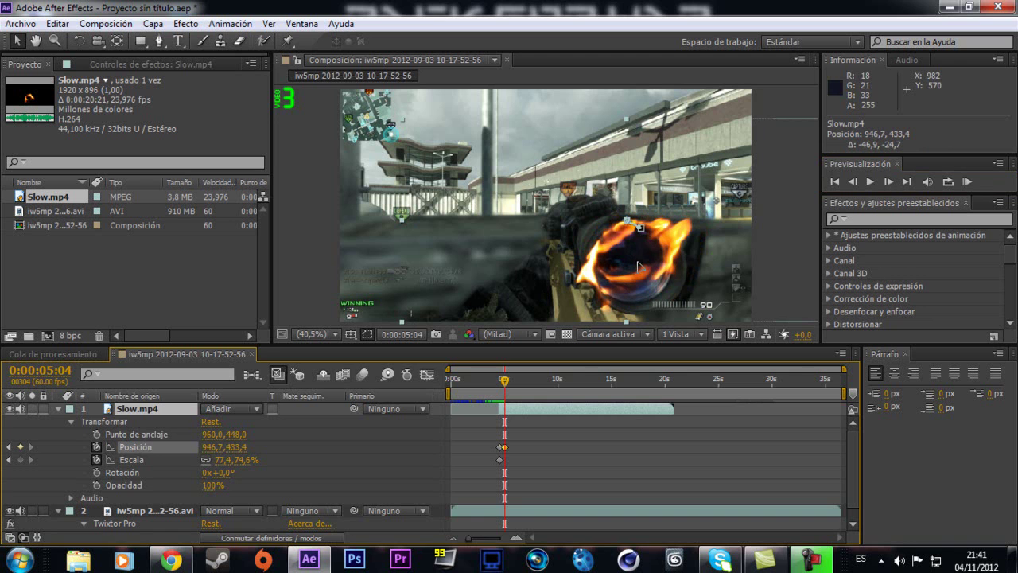
pyautogui.click(639, 267)
pyautogui.click(890, 183)
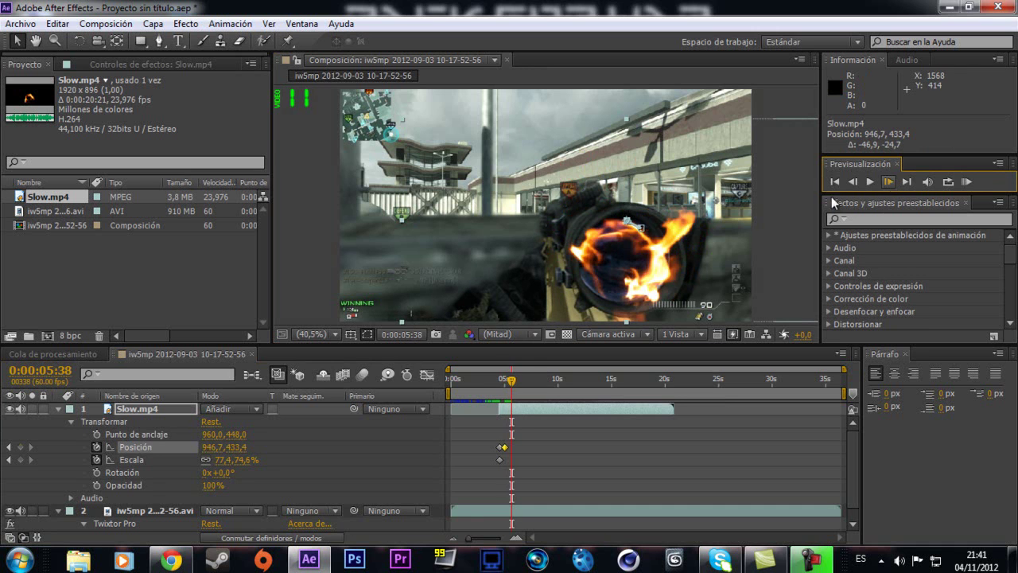
pyautogui.moveTo(697, 261); pyautogui.dragTo(691, 254)
pyautogui.click(692, 256)
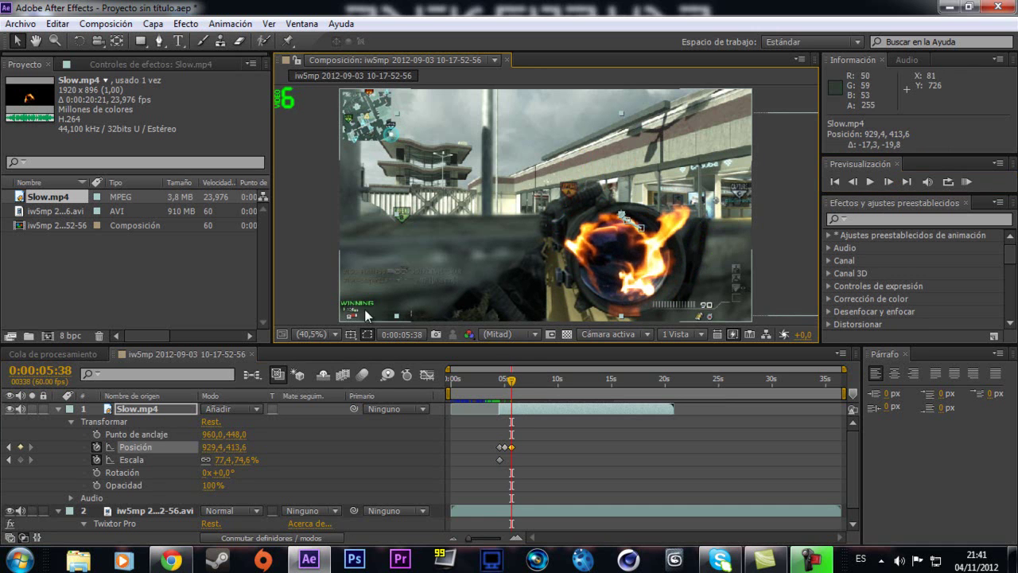
# Enlarge the fire to about 91% and nudge it right and up onto the barrel
pyautogui.click(153, 412)
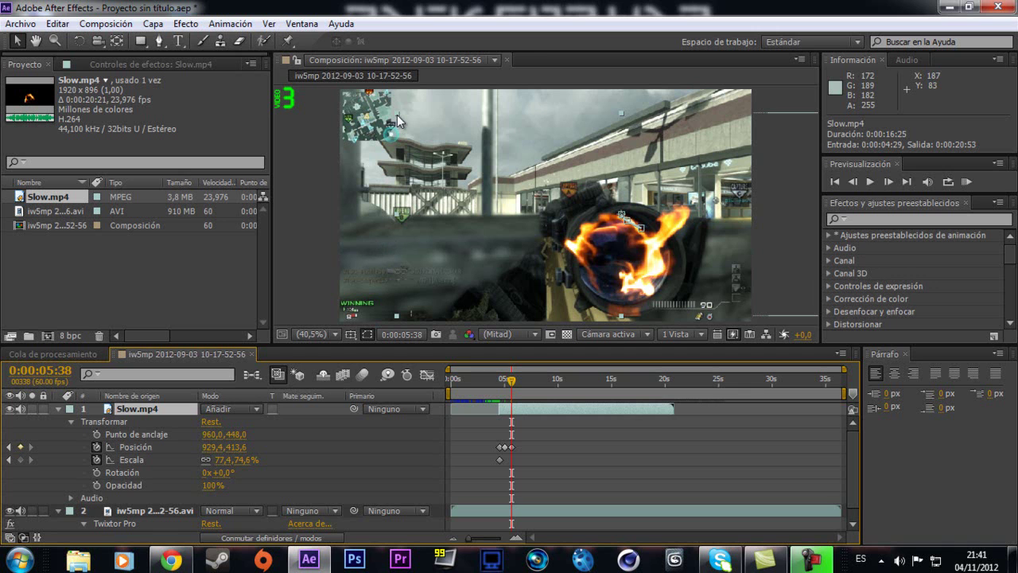
pyautogui.moveTo(397, 121); pyautogui.dragTo(377, 108)
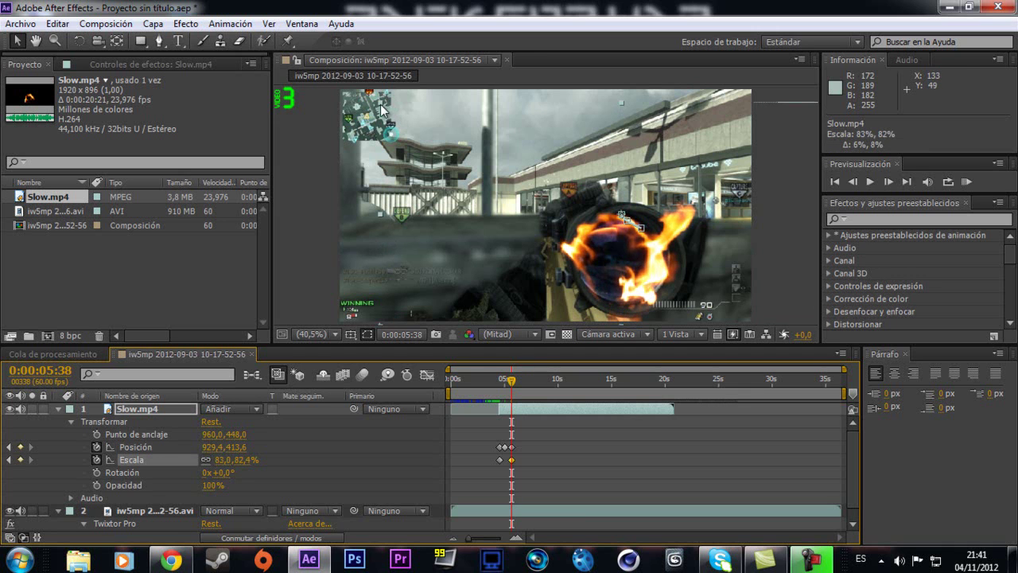
pyautogui.moveTo(448, 195); pyautogui.dragTo(456, 188)
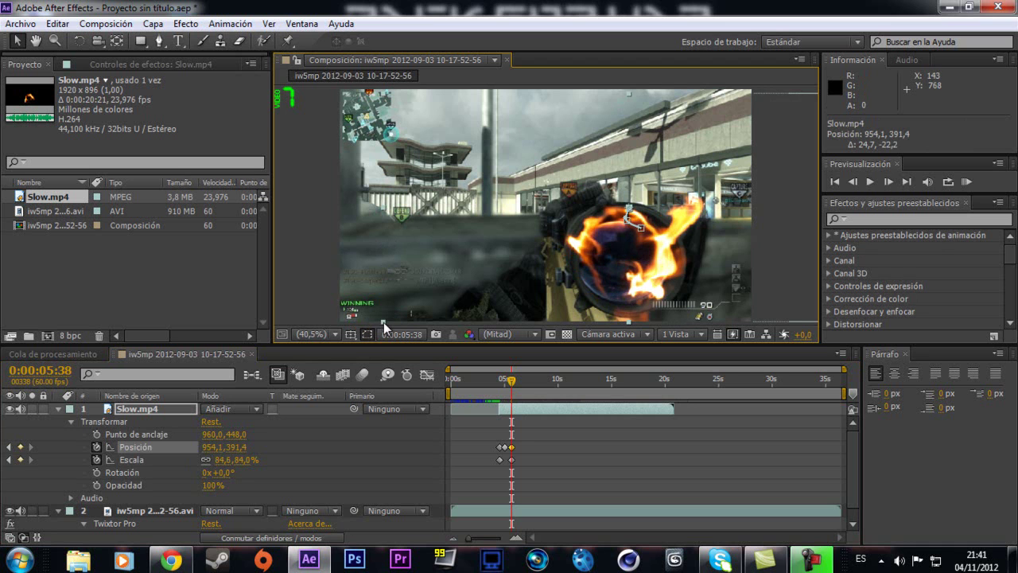
pyautogui.moveTo(384, 322); pyautogui.dragTo(363, 331)
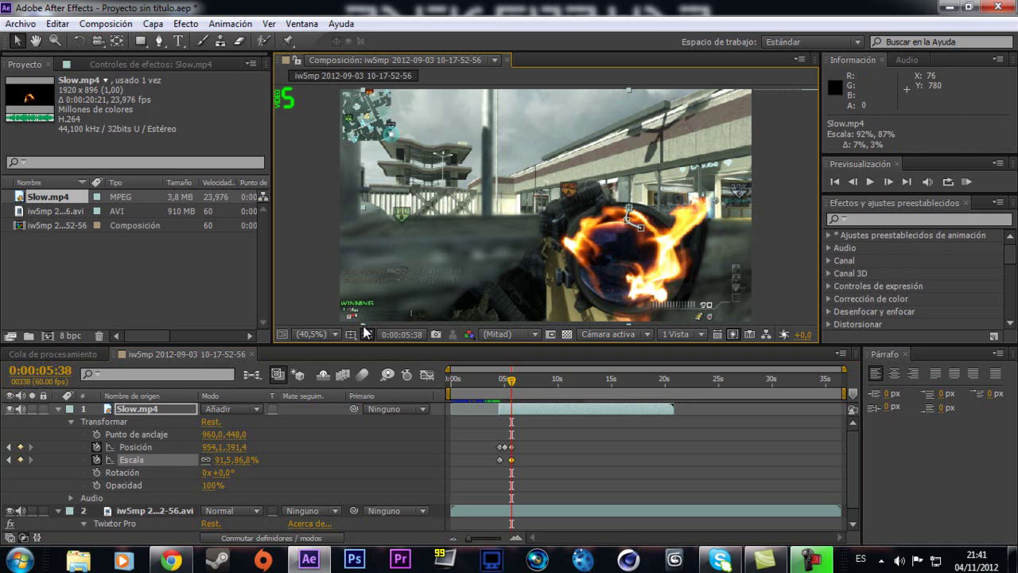
pyautogui.click(887, 181)
# At 0:00:06:06, move the fire up-left and enlarge it to track the barrel, then preview
pyautogui.click(888, 182)
pyautogui.click(888, 182)
pyautogui.click(888, 181)
pyautogui.click(887, 181)
pyautogui.click(888, 182)
pyautogui.click(887, 181)
pyautogui.click(889, 181)
pyautogui.click(888, 182)
pyautogui.click(889, 181)
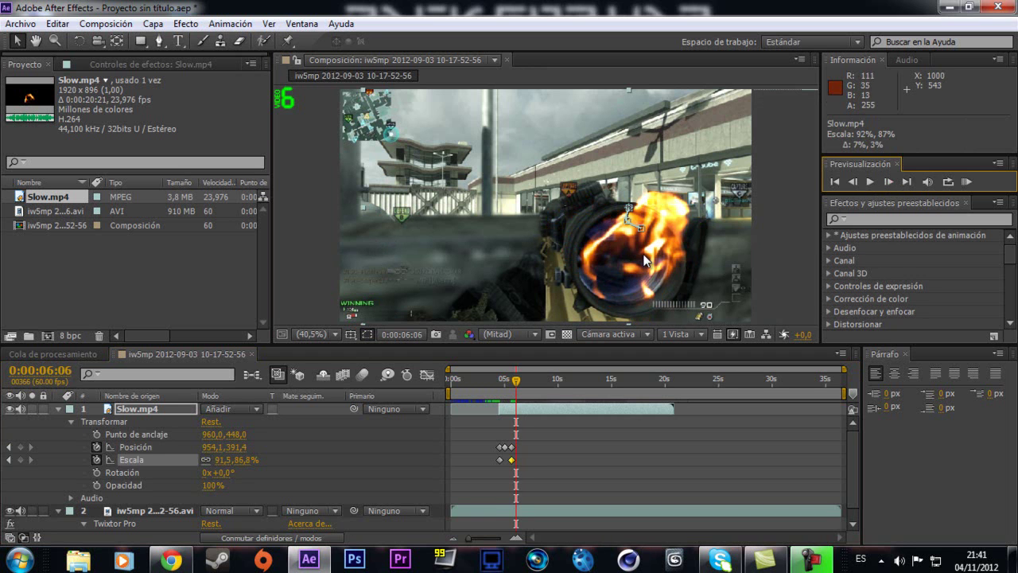
pyautogui.moveTo(644, 260); pyautogui.dragTo(639, 256)
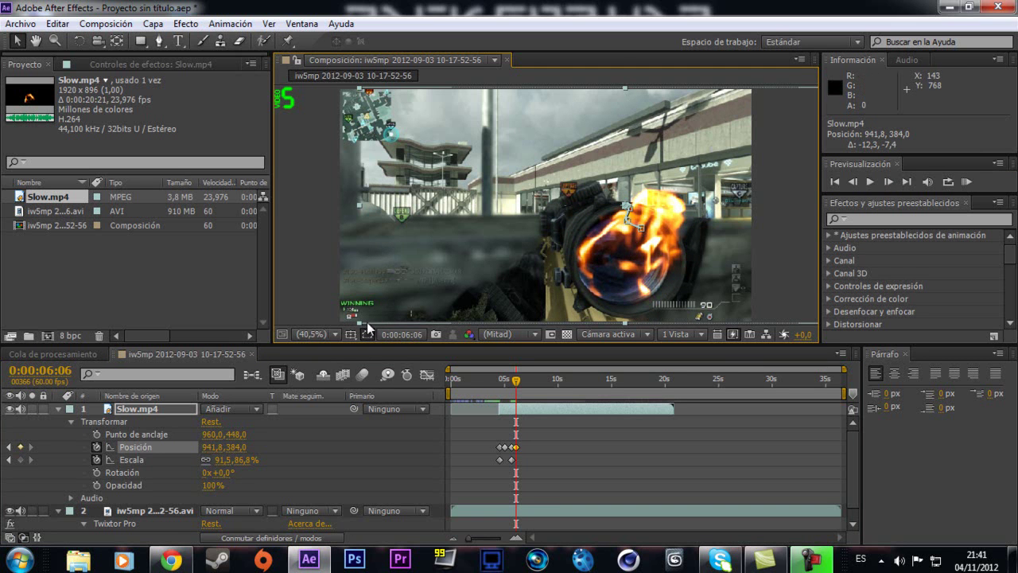
pyautogui.moveTo(362, 326); pyautogui.dragTo(301, 326)
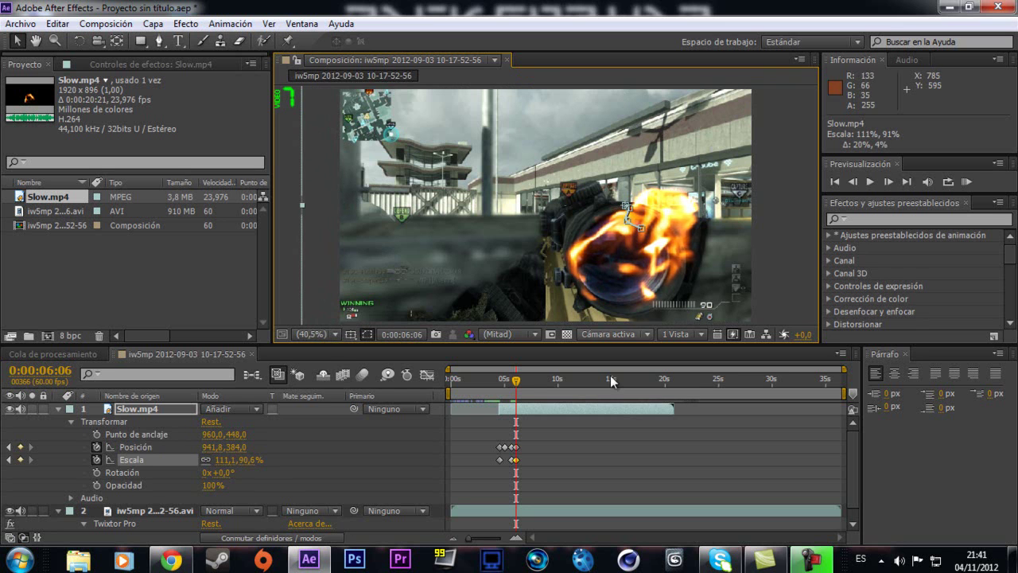
pyautogui.click(887, 183)
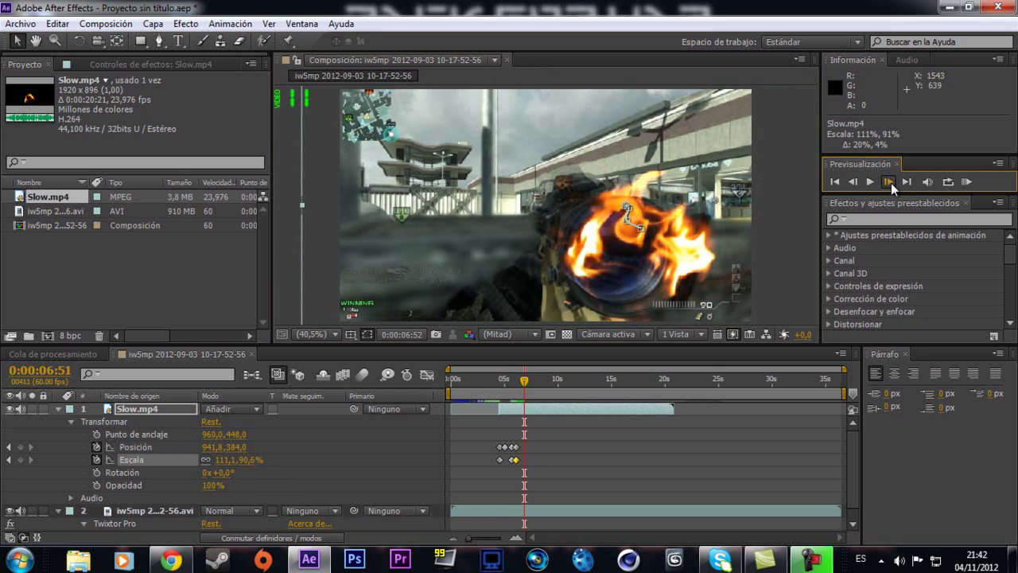
# Reposition and widen the fire at 0:00:07:02 and 0:00:07:17 to follow the barrel
pyautogui.click(890, 183)
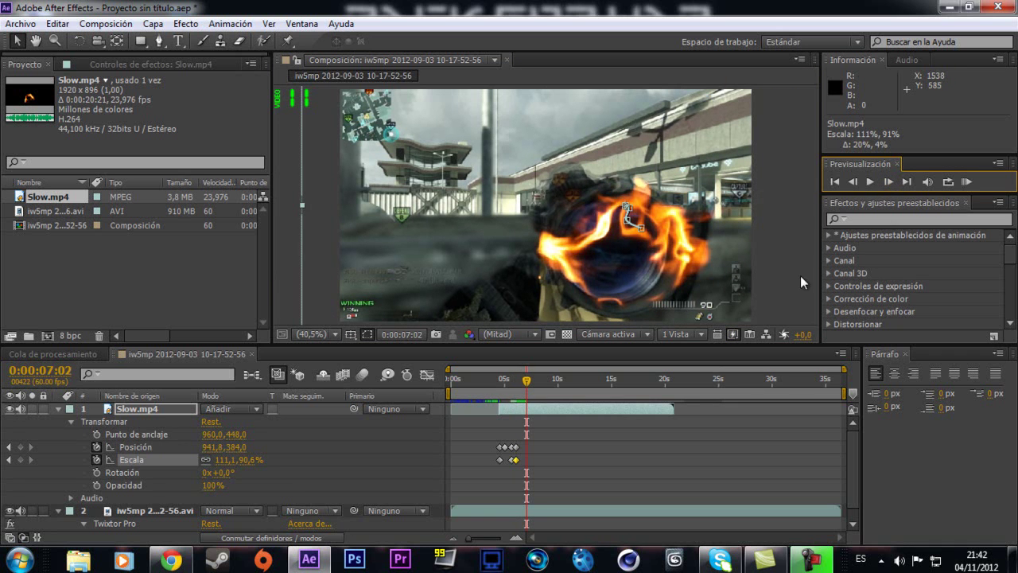
pyautogui.moveTo(678, 261); pyautogui.dragTo(672, 257)
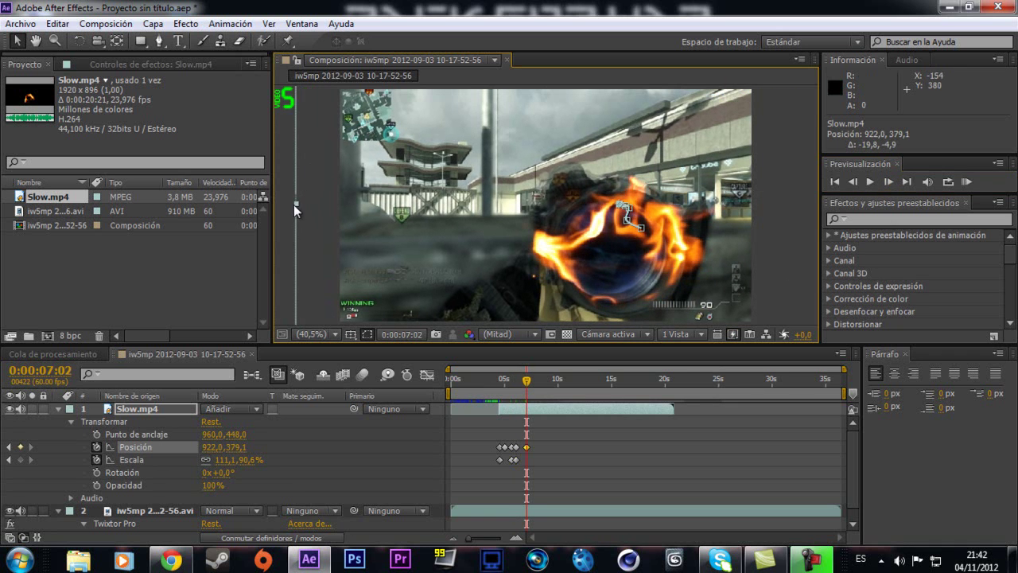
pyautogui.moveTo(296, 204); pyautogui.dragTo(287, 203)
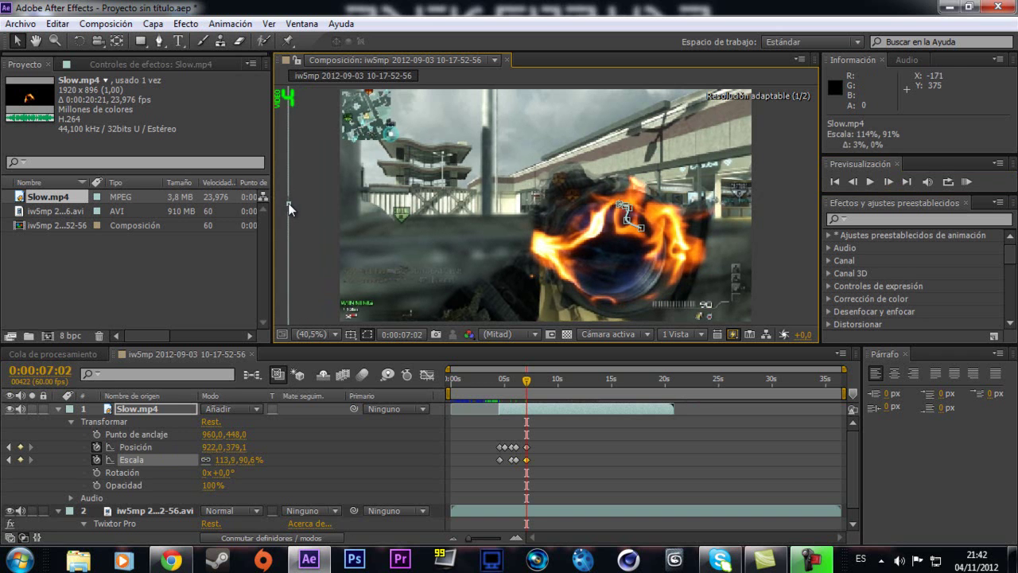
pyautogui.click(888, 182)
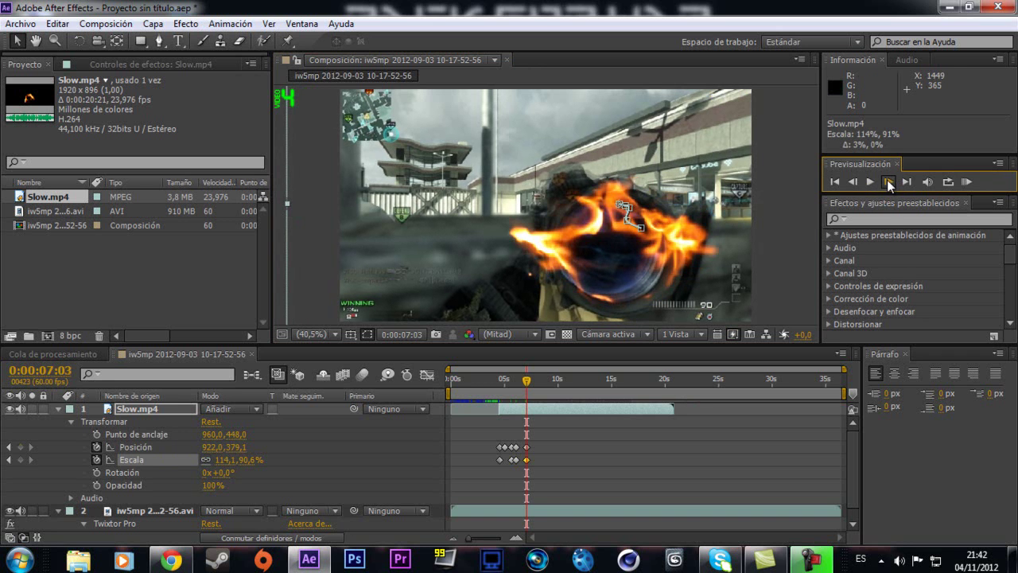
pyautogui.click(888, 182)
pyautogui.click(889, 182)
pyautogui.click(889, 182)
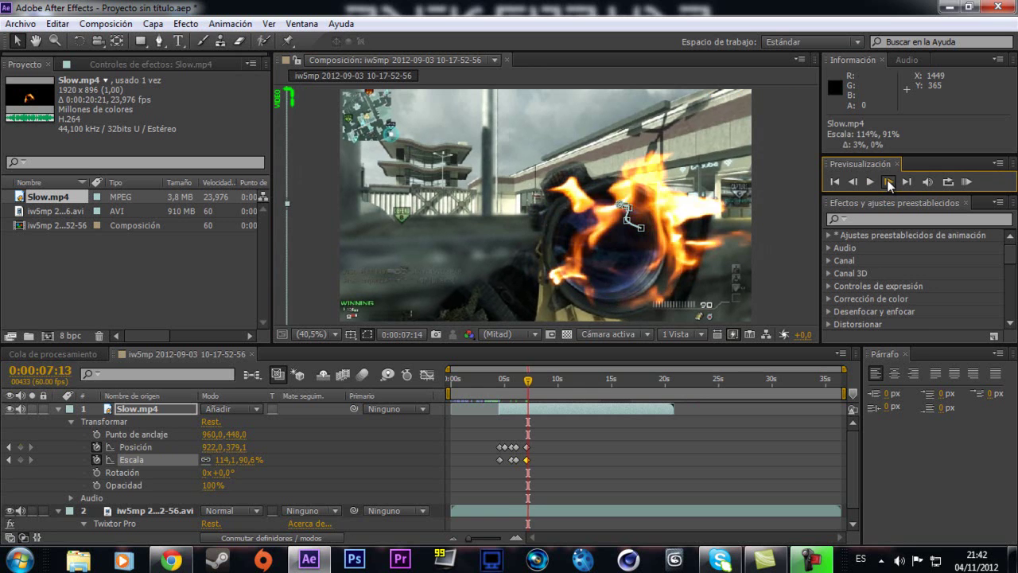
pyautogui.click(888, 182)
pyautogui.moveTo(602, 258); pyautogui.dragTo(597, 253)
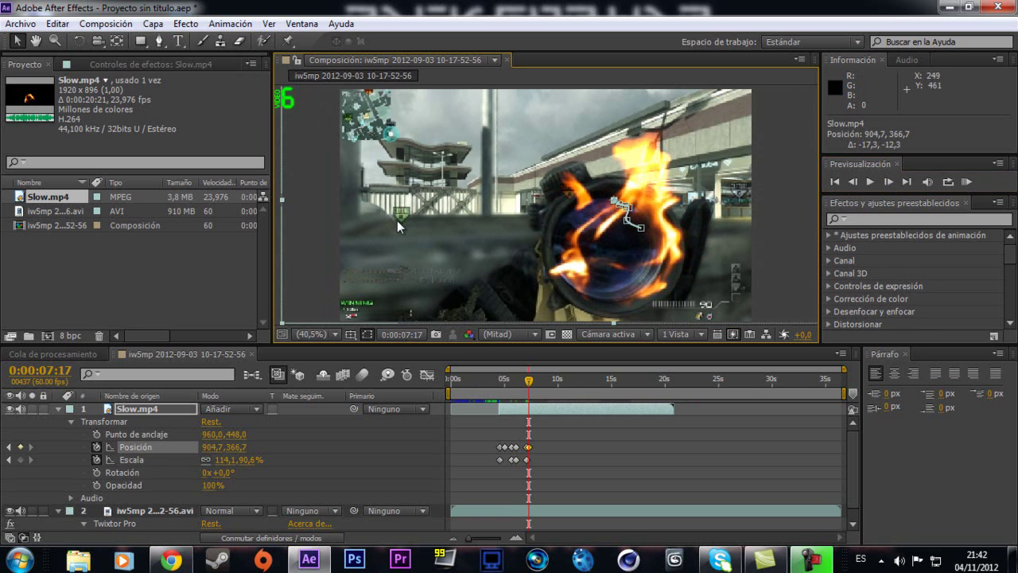
pyautogui.moveTo(282, 198); pyautogui.dragTo(213, 191)
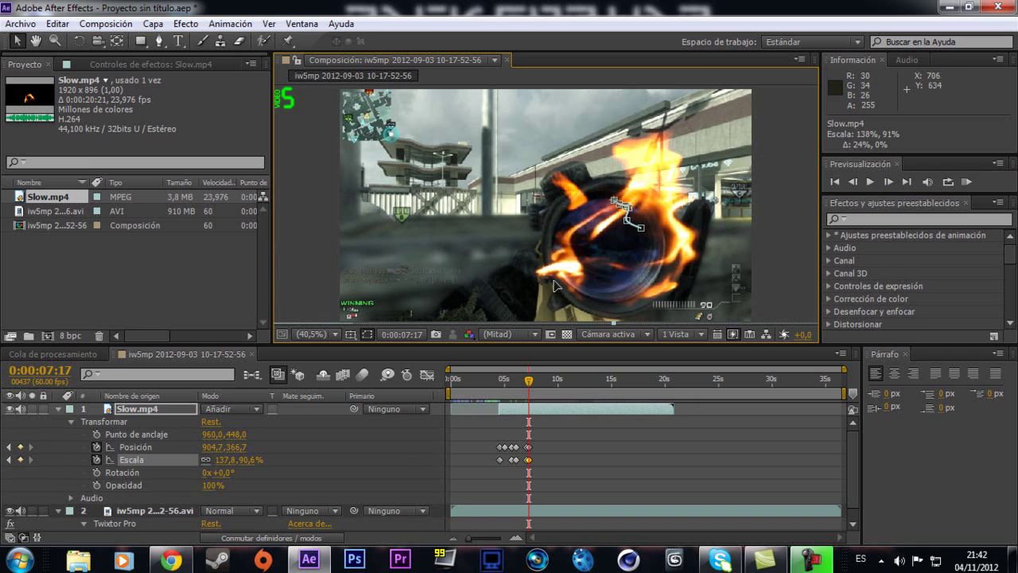
pyautogui.moveTo(557, 288); pyautogui.dragTo(551, 282)
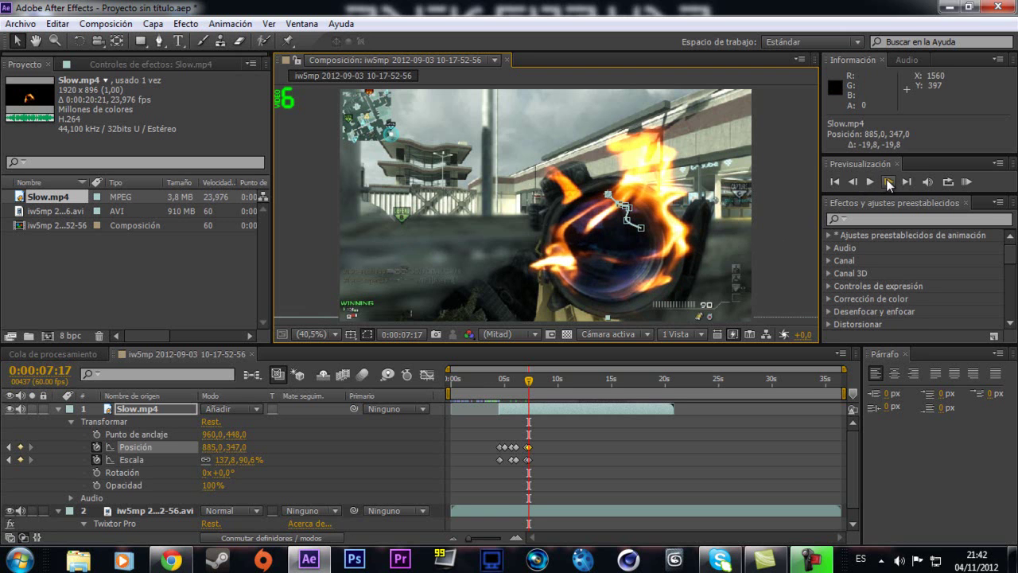
# At 0:00:07:37, move the fire up-left onto the barrel and stretch it taller
pyautogui.click(888, 182)
pyautogui.click(889, 182)
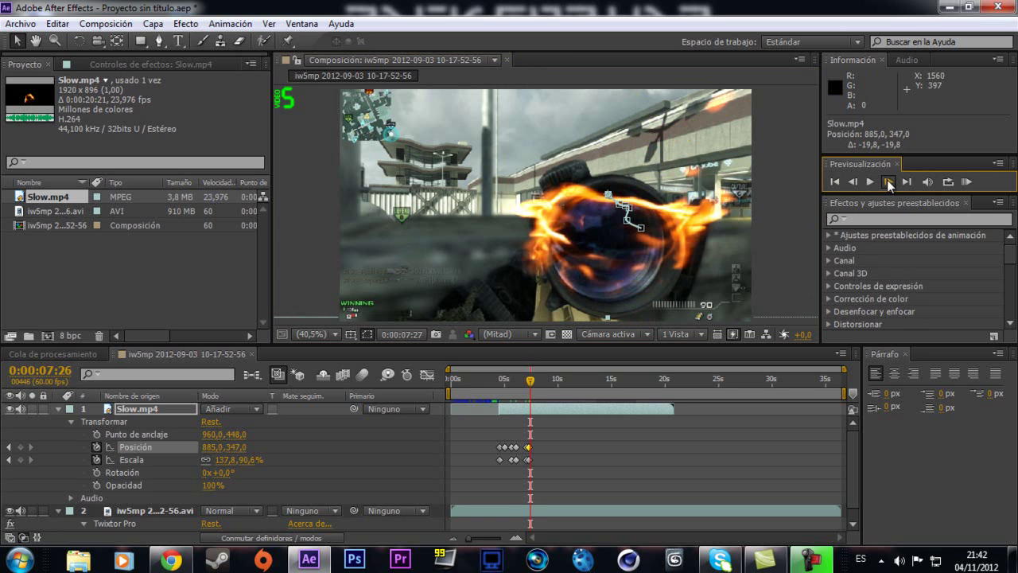
pyautogui.scroll(-1, 849, 474)
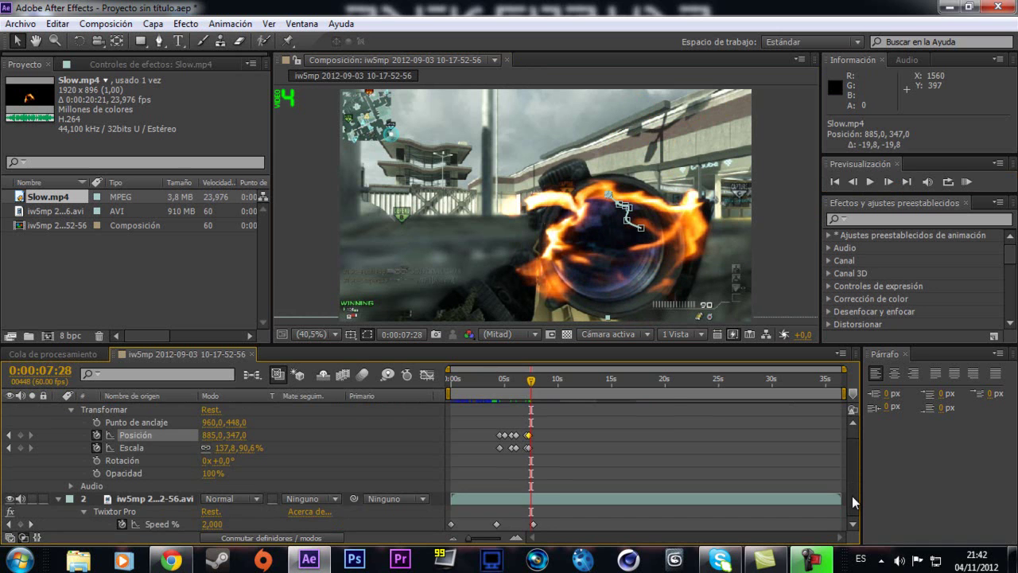
pyautogui.scroll(1, 852, 496)
pyautogui.click(888, 182)
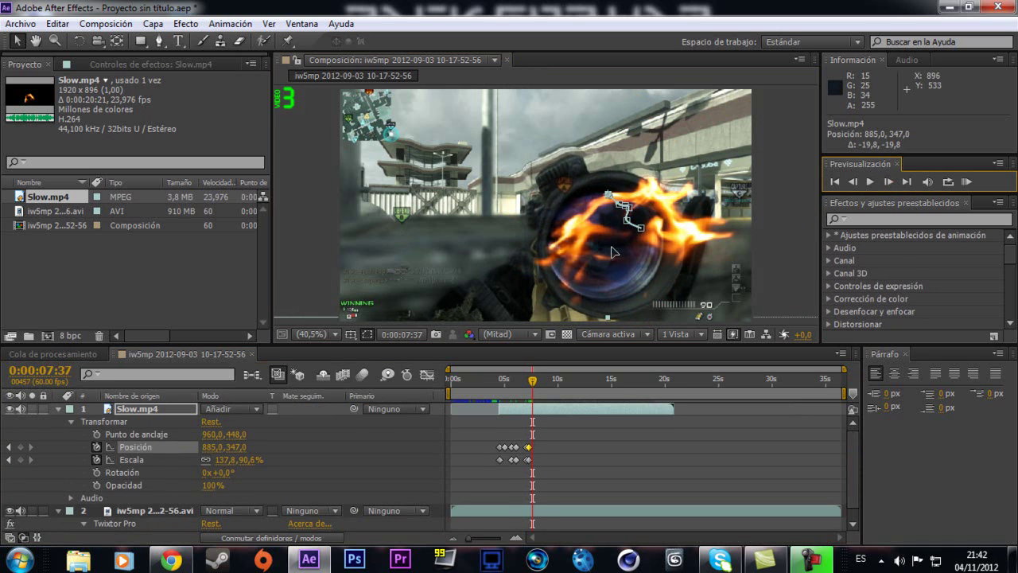
pyautogui.moveTo(612, 254); pyautogui.dragTo(607, 247)
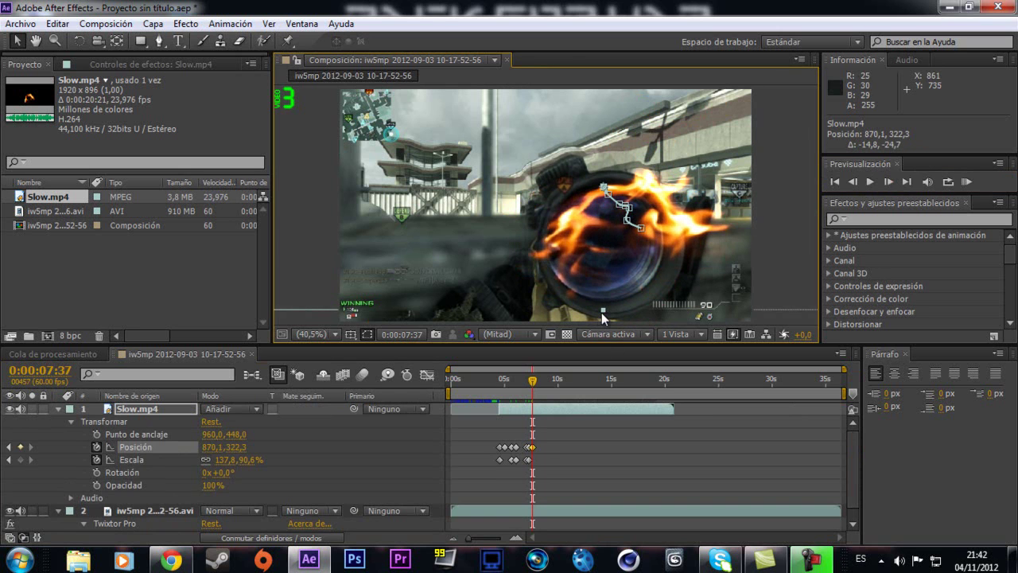
pyautogui.moveTo(603, 311); pyautogui.dragTo(607, 336)
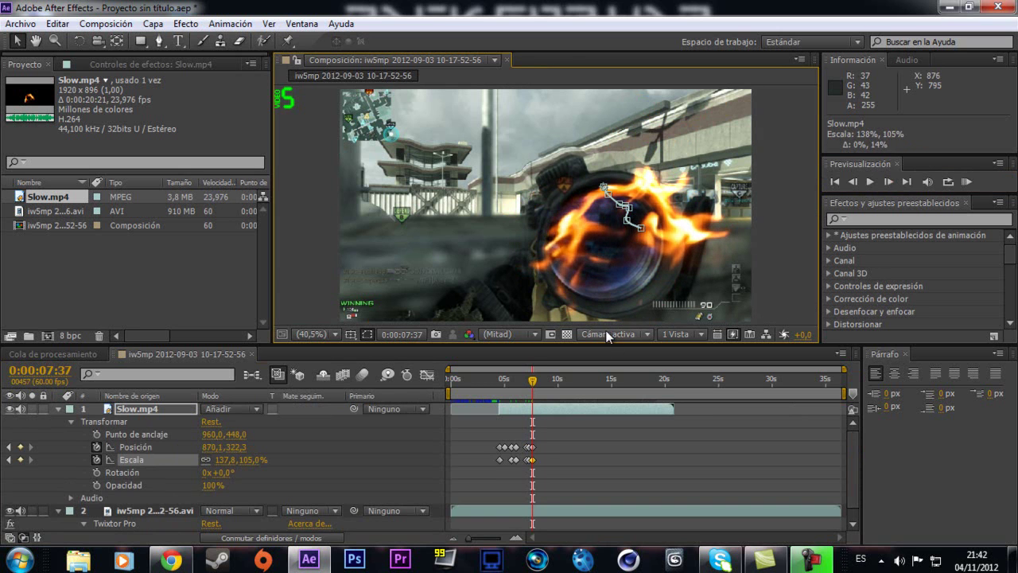
pyautogui.moveTo(585, 259); pyautogui.dragTo(581, 259)
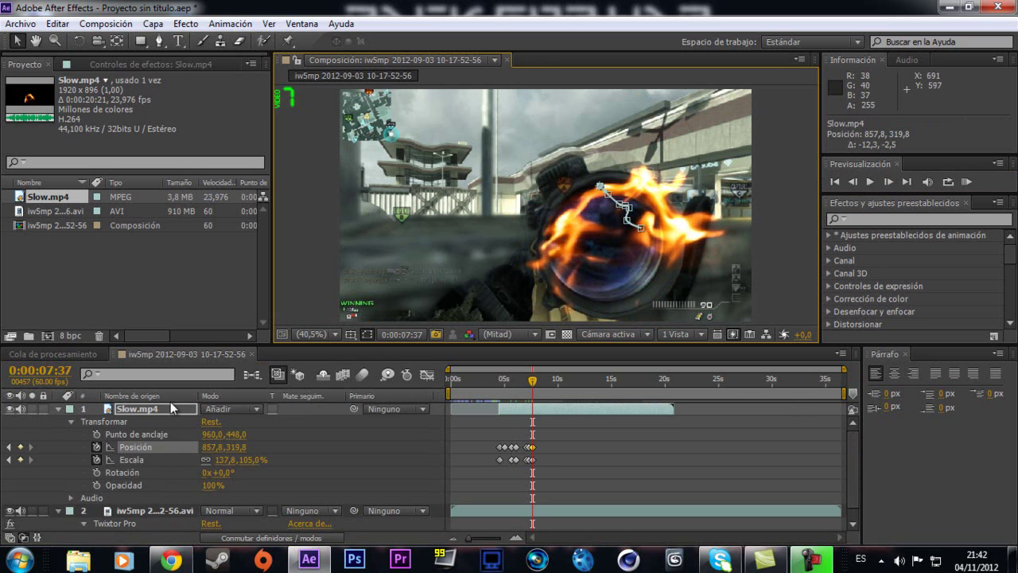
# Commit the fire layer's new name, then enlarge it and raise it onto the barrel
pyautogui.press('Return')
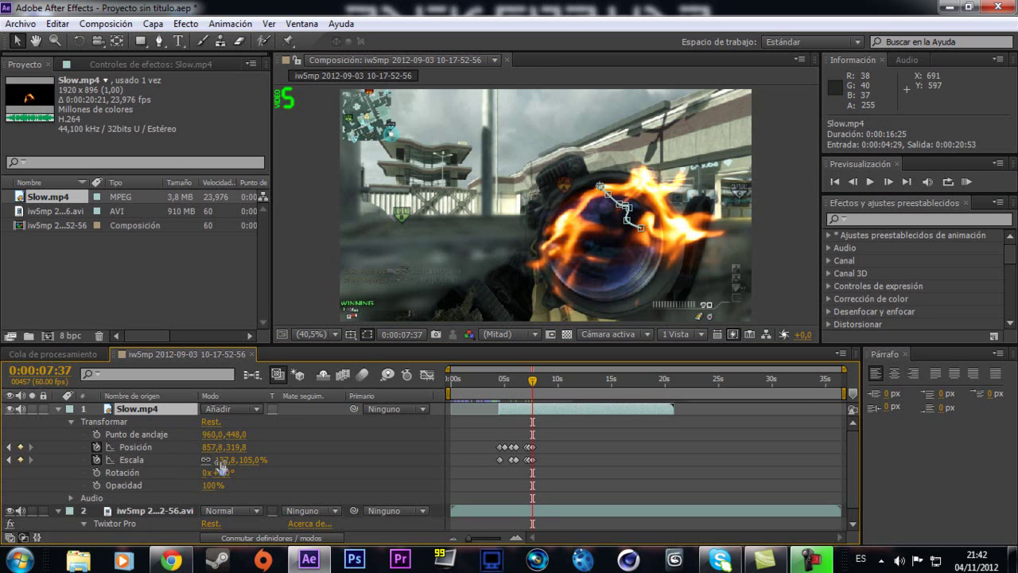
pyautogui.moveTo(221, 459); pyautogui.dragTo(243, 463)
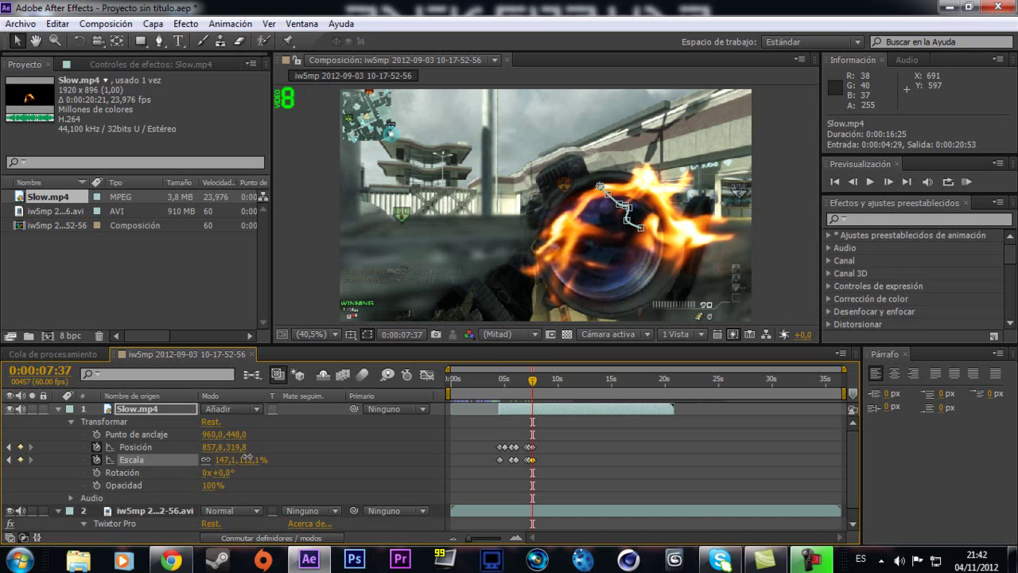
pyautogui.moveTo(490, 279); pyautogui.dragTo(493, 271)
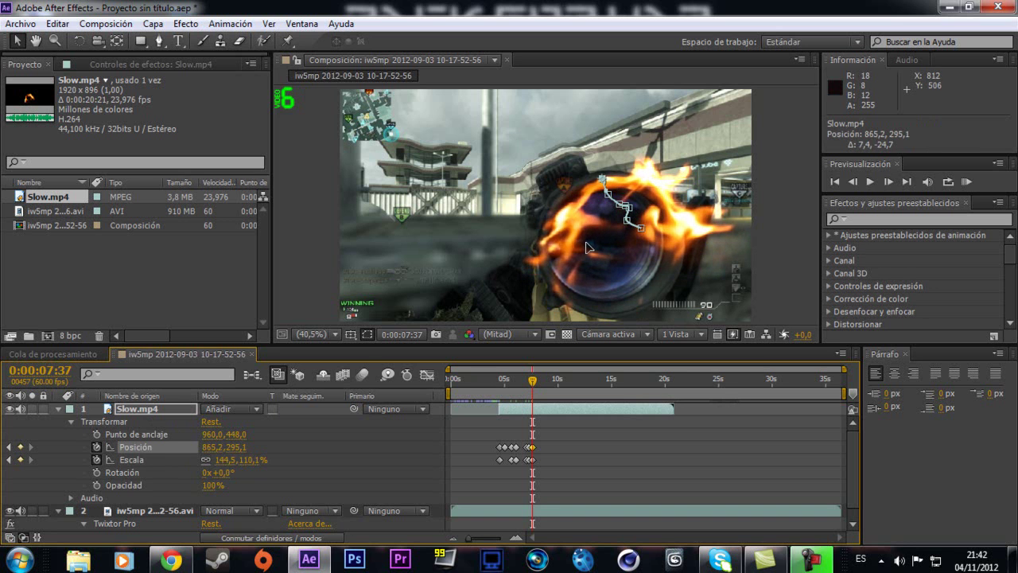
pyautogui.click(888, 182)
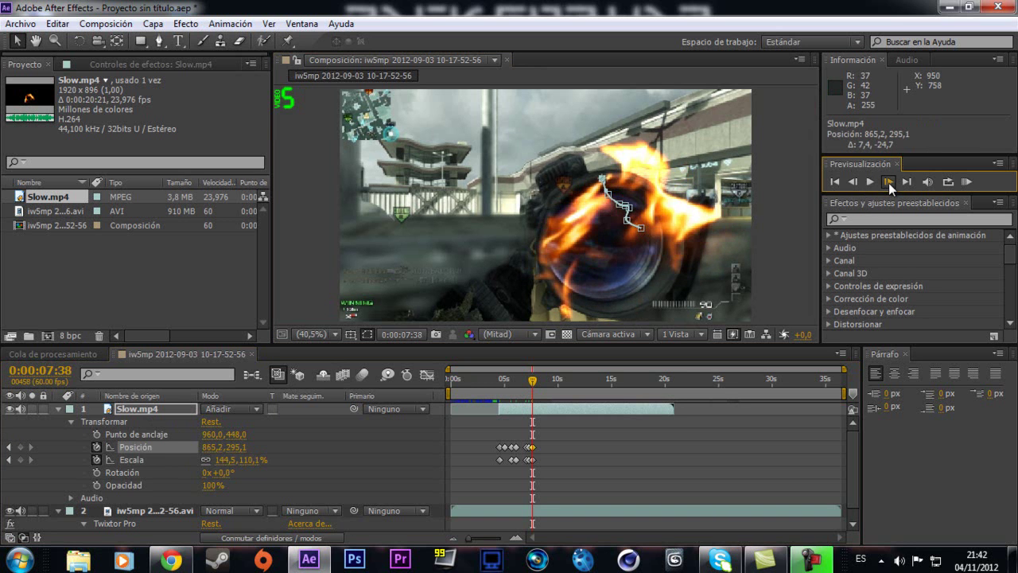
pyautogui.click(889, 183)
pyautogui.click(888, 182)
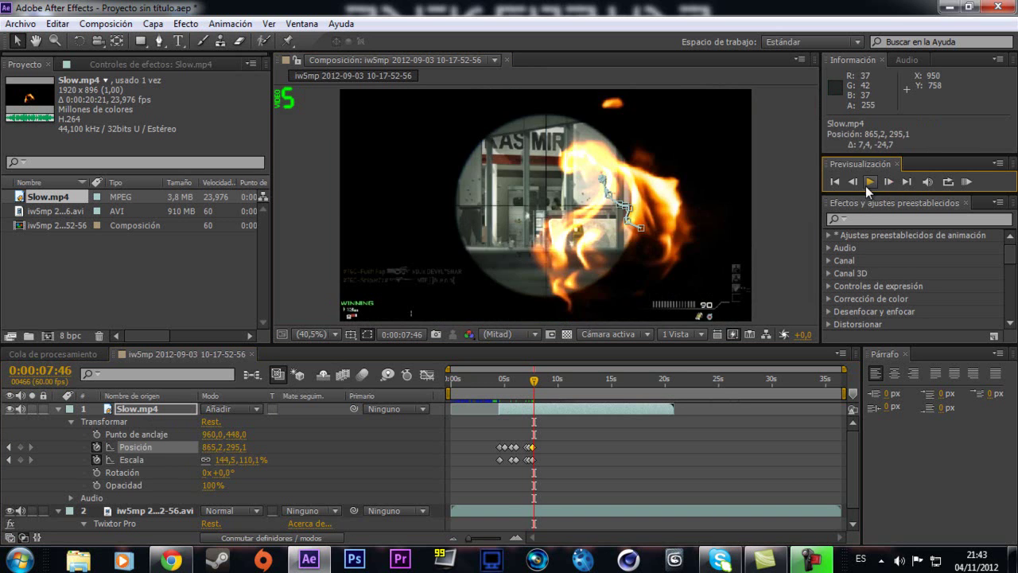
# At 0:00:07:40, nudge the fire along the barrel and trim the layer to end at 0:00:07:48
pyautogui.click(850, 185)
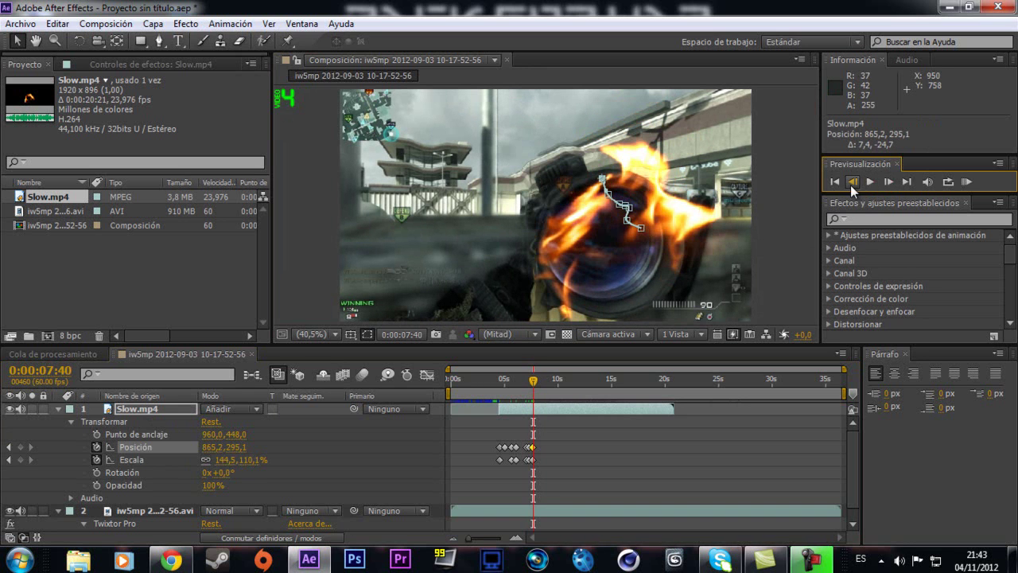
pyautogui.moveTo(620, 242); pyautogui.dragTo(618, 241)
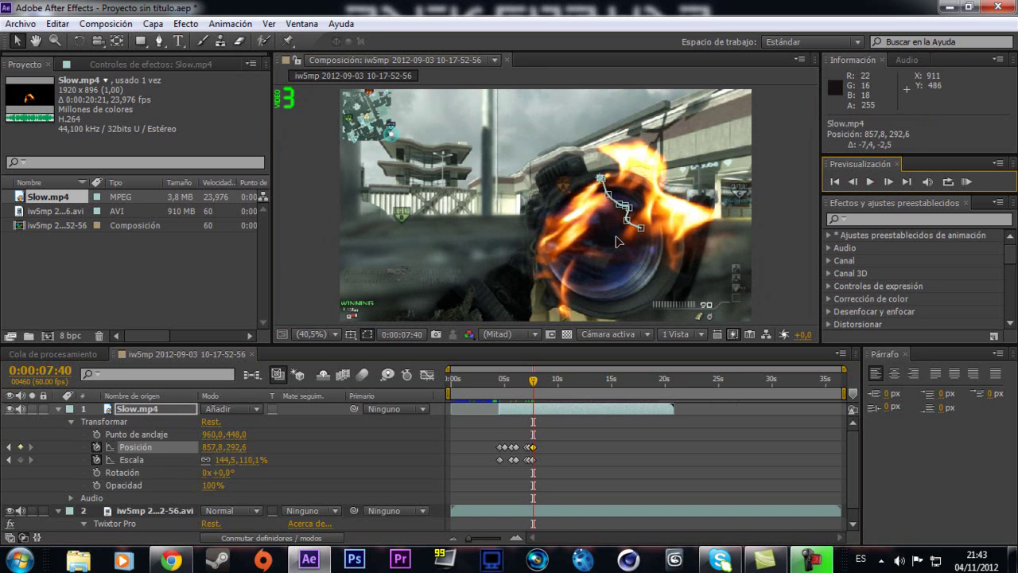
pyautogui.moveTo(671, 409); pyautogui.dragTo(533, 404)
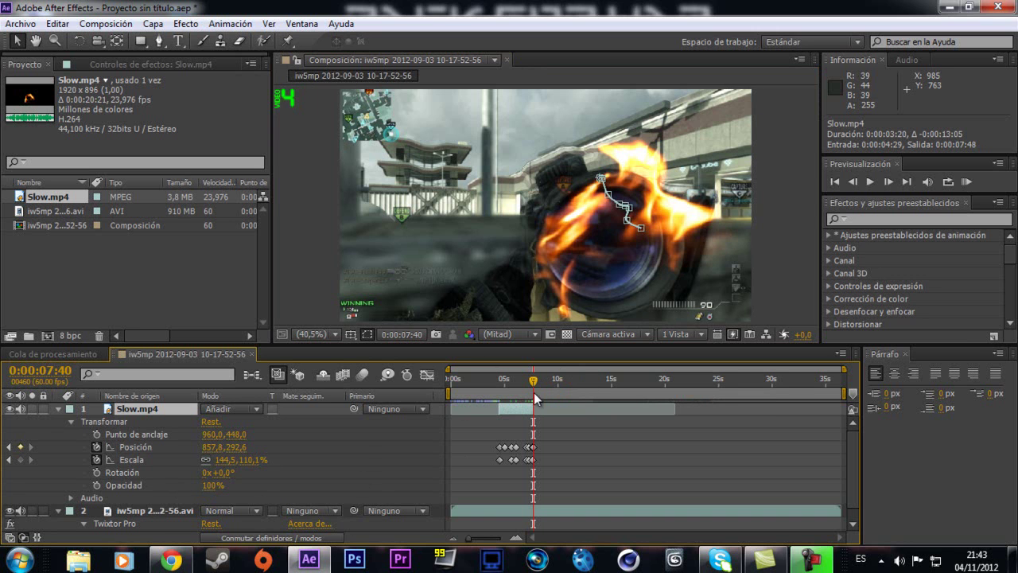
pyautogui.moveTo(532, 382); pyautogui.dragTo(493, 381)
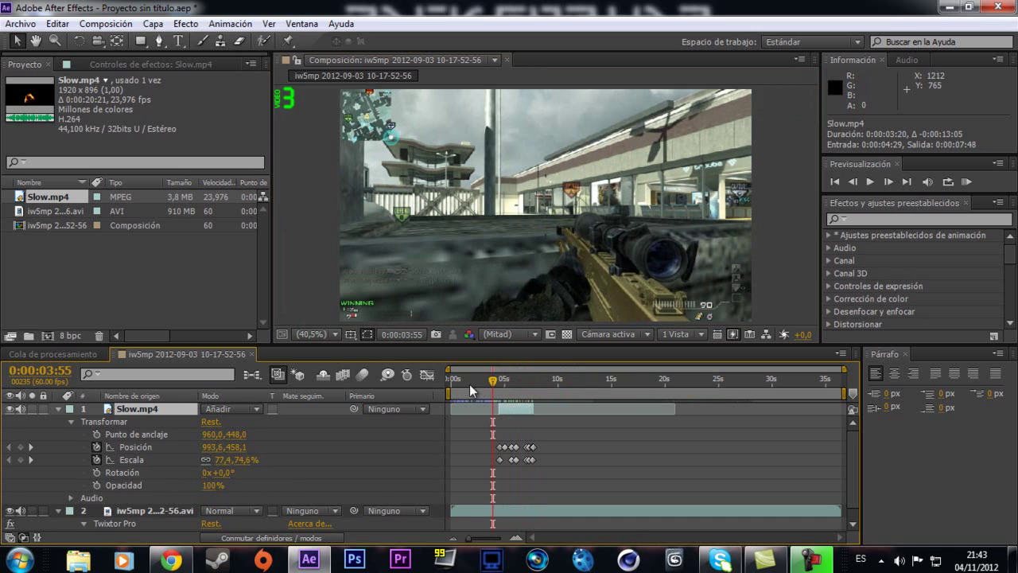
pyautogui.click(966, 182)
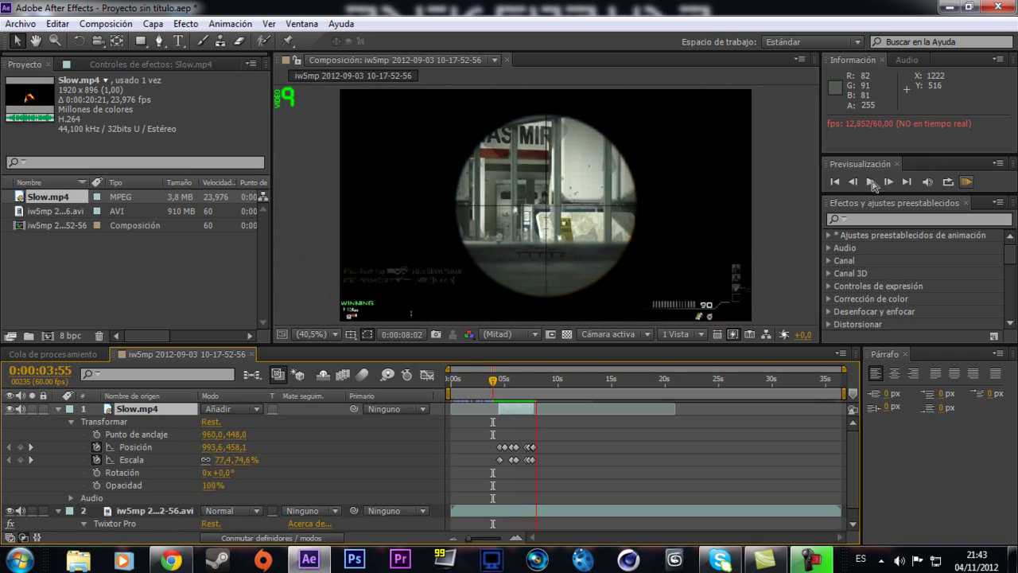
pyautogui.click(870, 183)
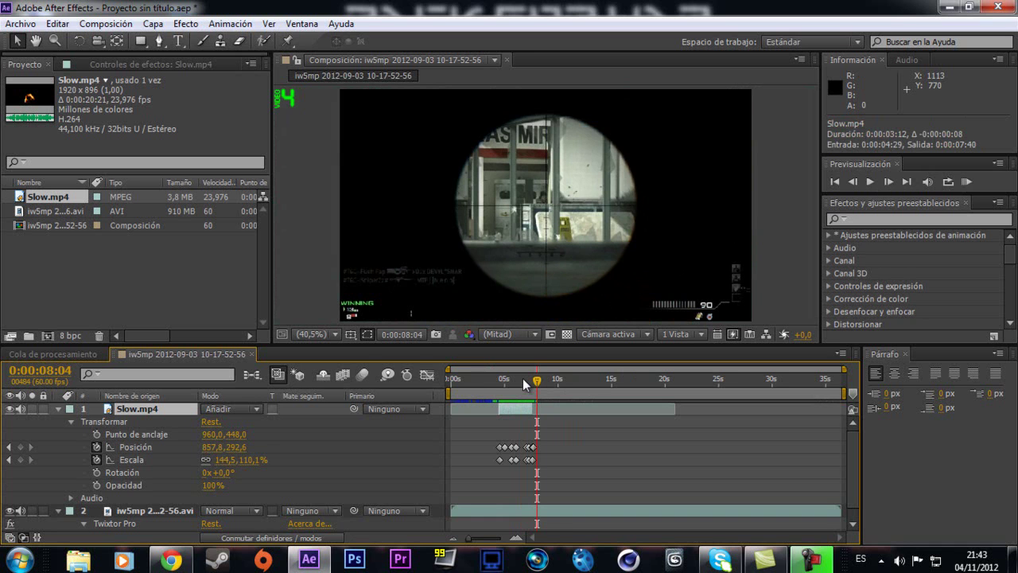
pyautogui.moveTo(524, 384); pyautogui.dragTo(501, 383)
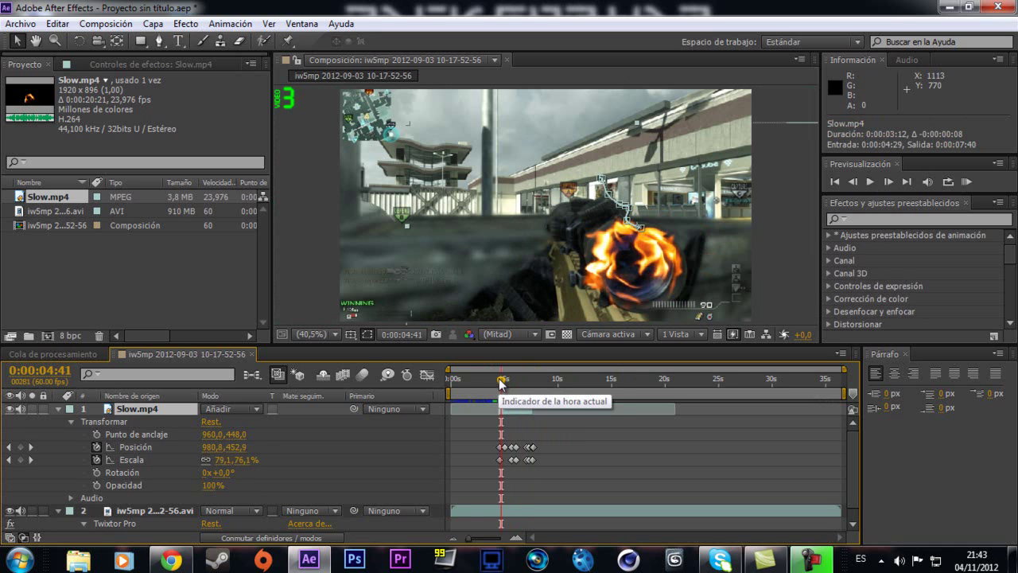
pyautogui.press('KP_0')
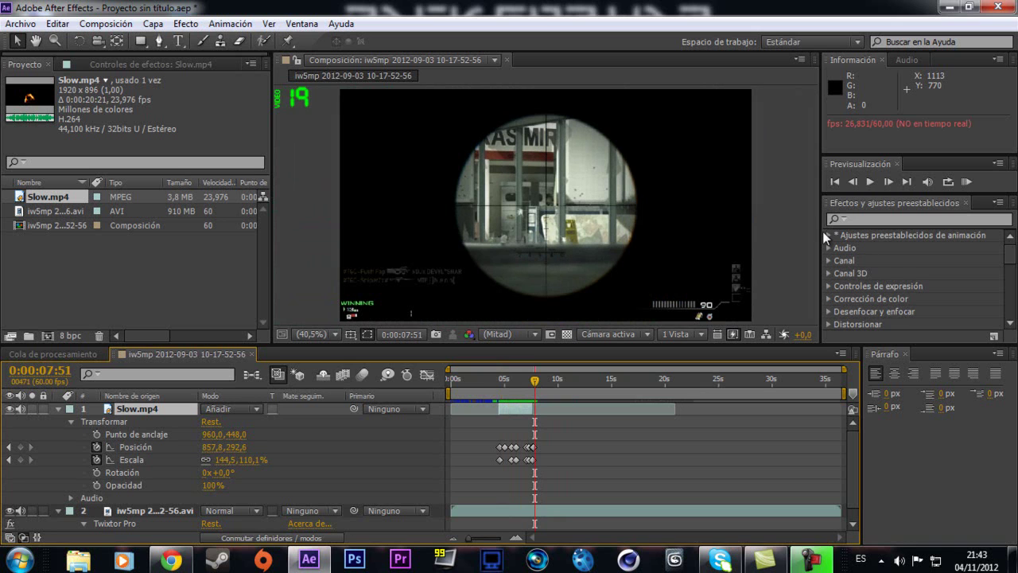
# Apply the gotaR Blanco y Negro preset to both Slow.mp4 and the gameplay layer
pyautogui.click(830, 235)
pyautogui.scroll(-4, 875, 294)
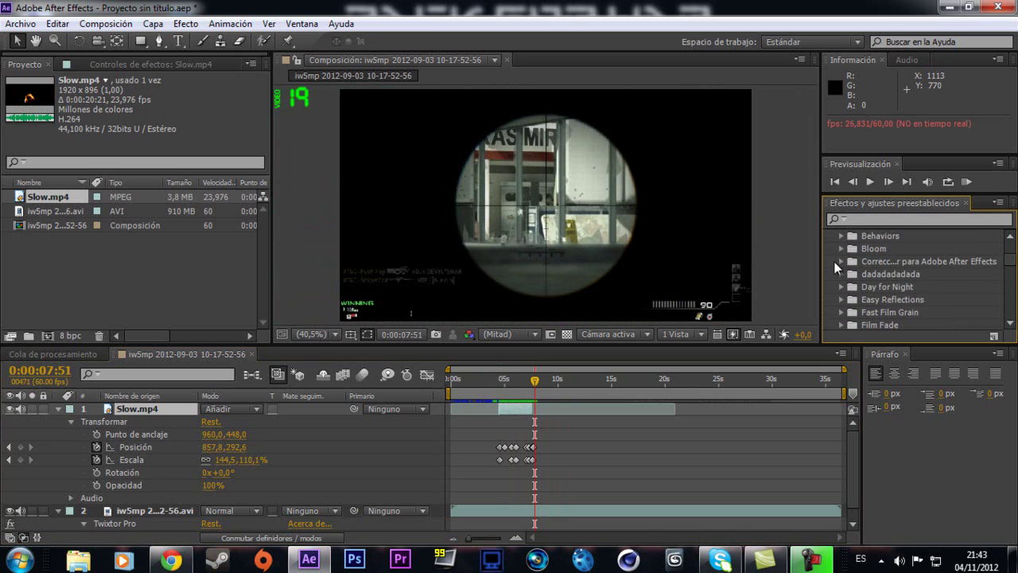
pyautogui.click(840, 261)
pyautogui.moveTo(911, 249); pyautogui.dragTo(136, 412)
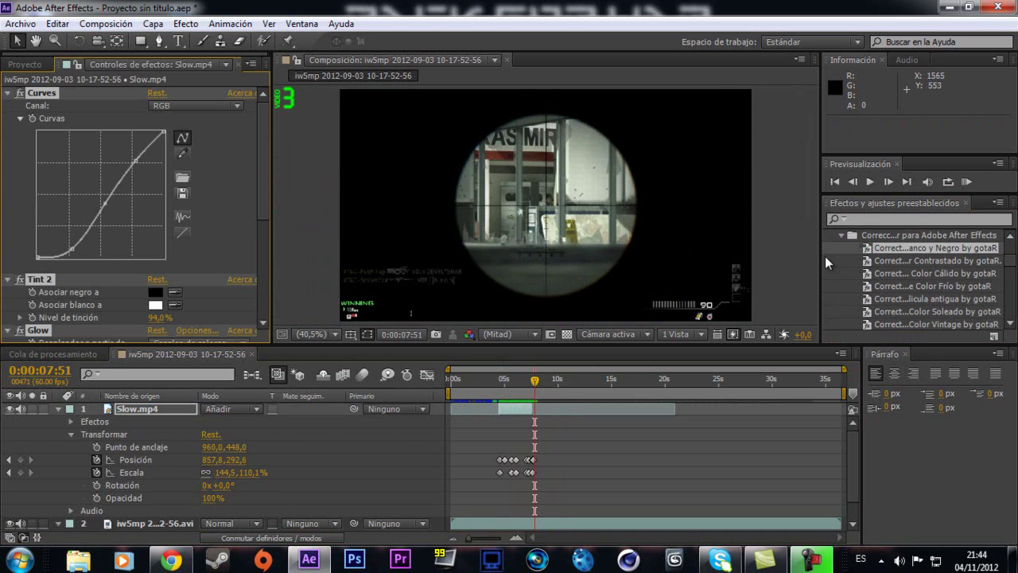
pyautogui.moveTo(894, 248); pyautogui.dragTo(137, 520)
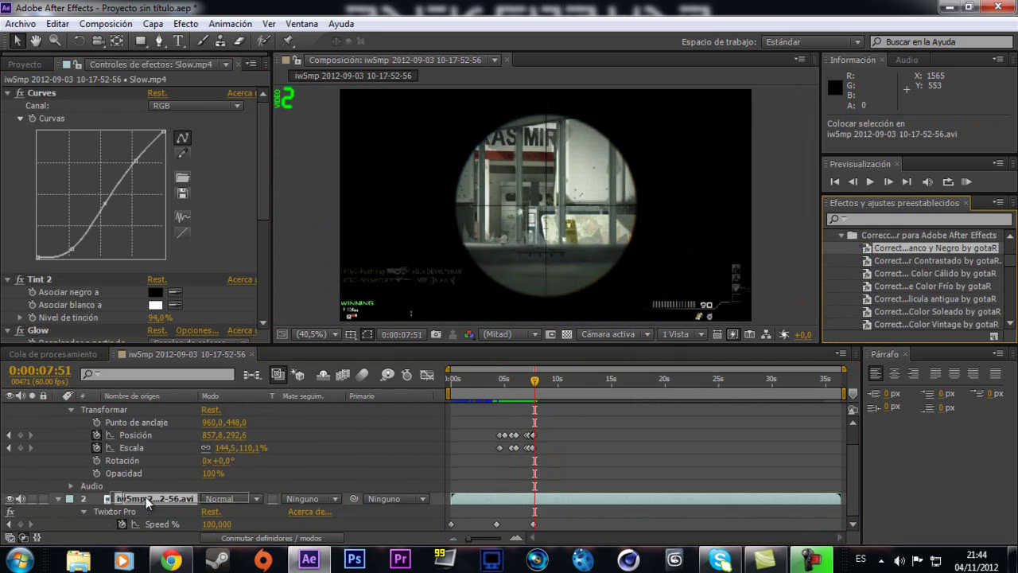
pyautogui.click(498, 380)
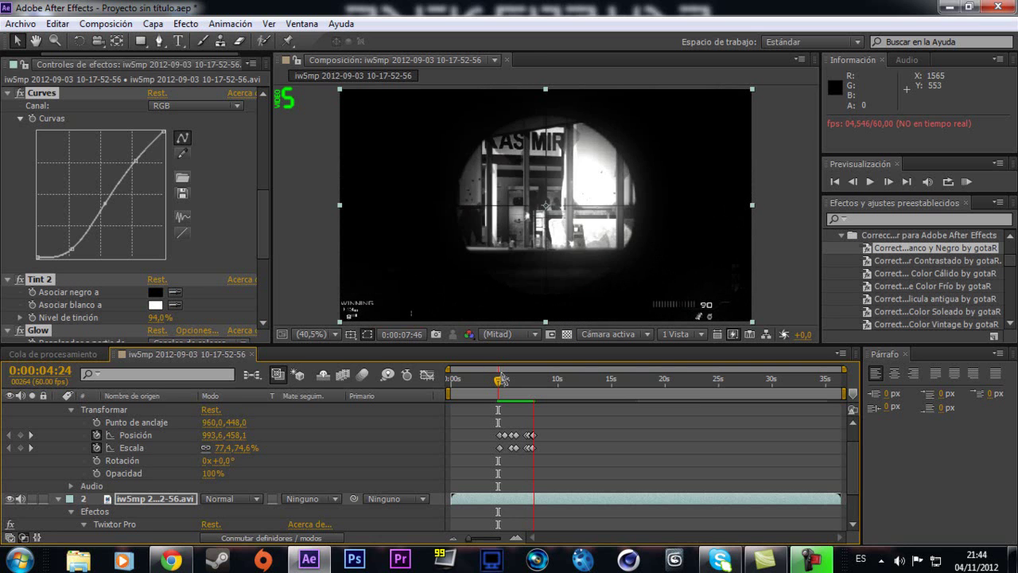
# Review the black-and-white preview from 0:00:04:24 to check the fire tracking
pyautogui.click(500, 380)
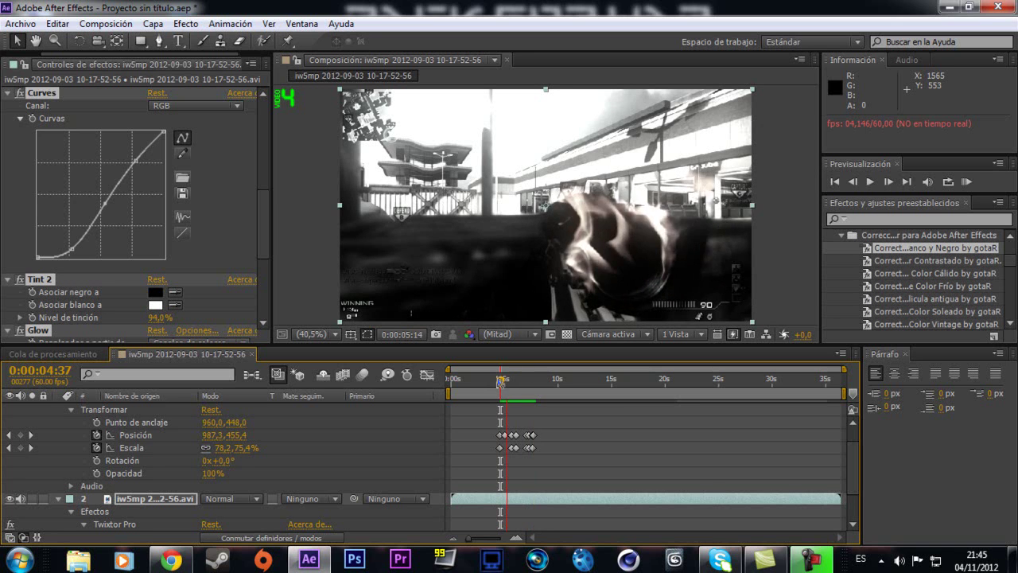
pyautogui.click(498, 380)
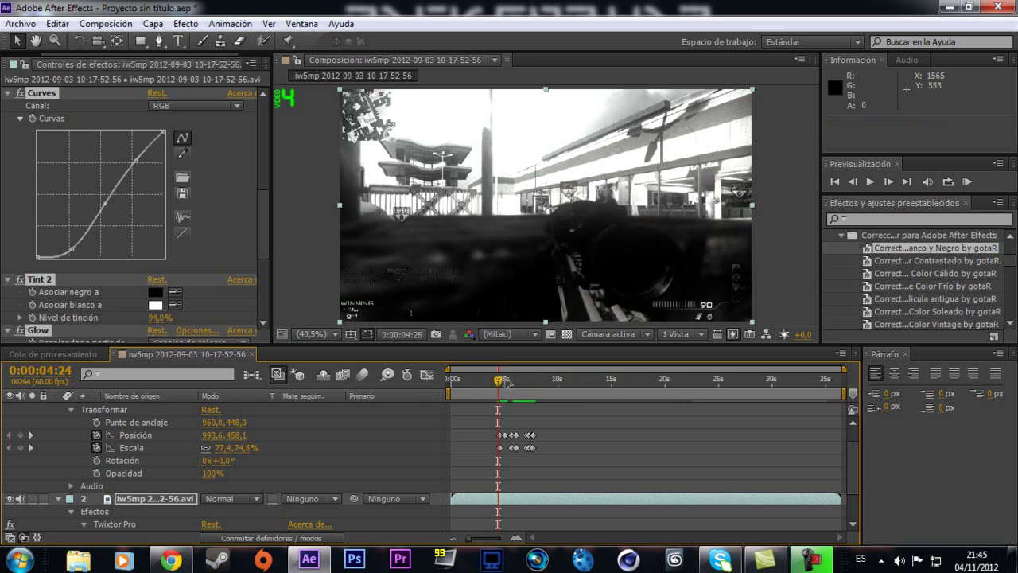
pyautogui.moveTo(507, 378); pyautogui.dragTo(514, 382)
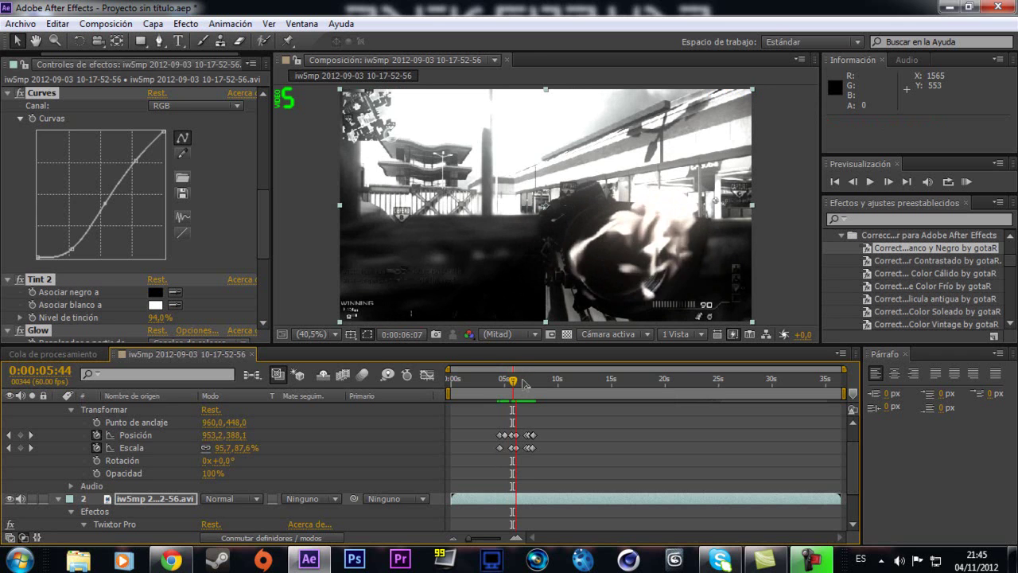
# At 0:00:06:20, set the fire's Position Y to 401.2, adding a keyframe
pyautogui.moveTo(515, 382); pyautogui.dragTo(520, 385)
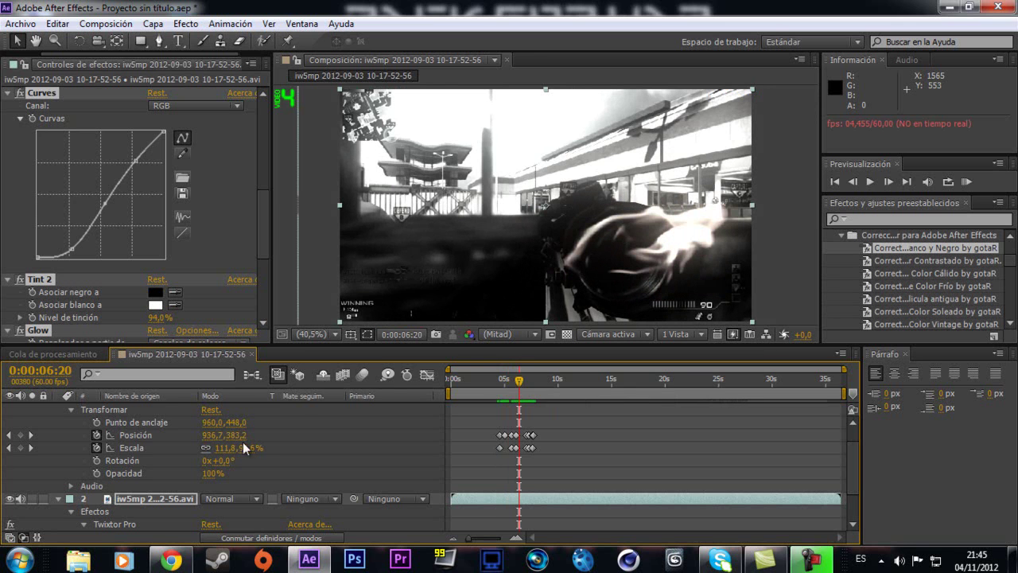
pyautogui.moveTo(234, 435)
pyautogui.mouseDown()
pyautogui.moveTo(213, 435)
pyautogui.moveTo(248, 435)
pyautogui.mouseUp()
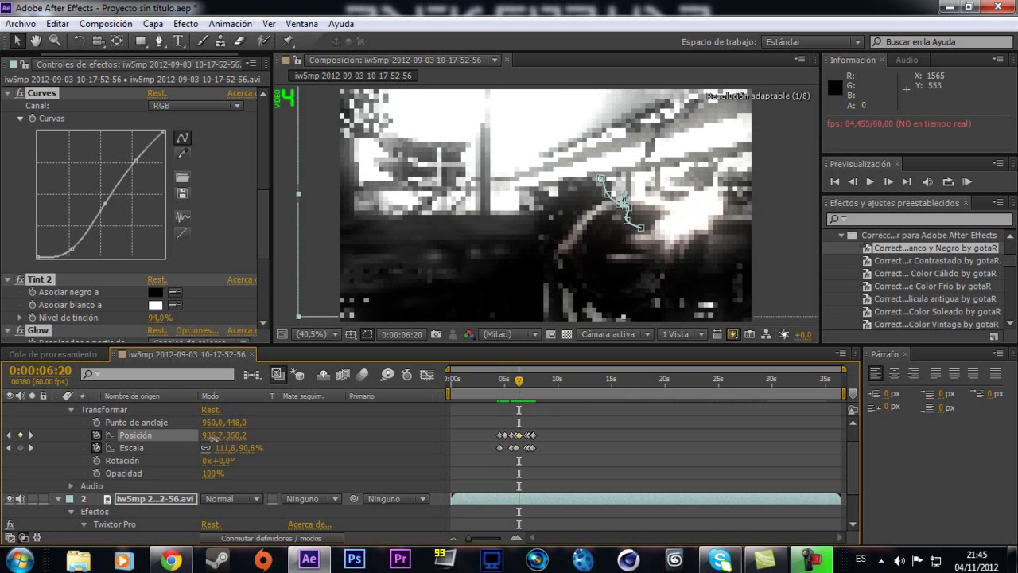
pyautogui.click(495, 279)
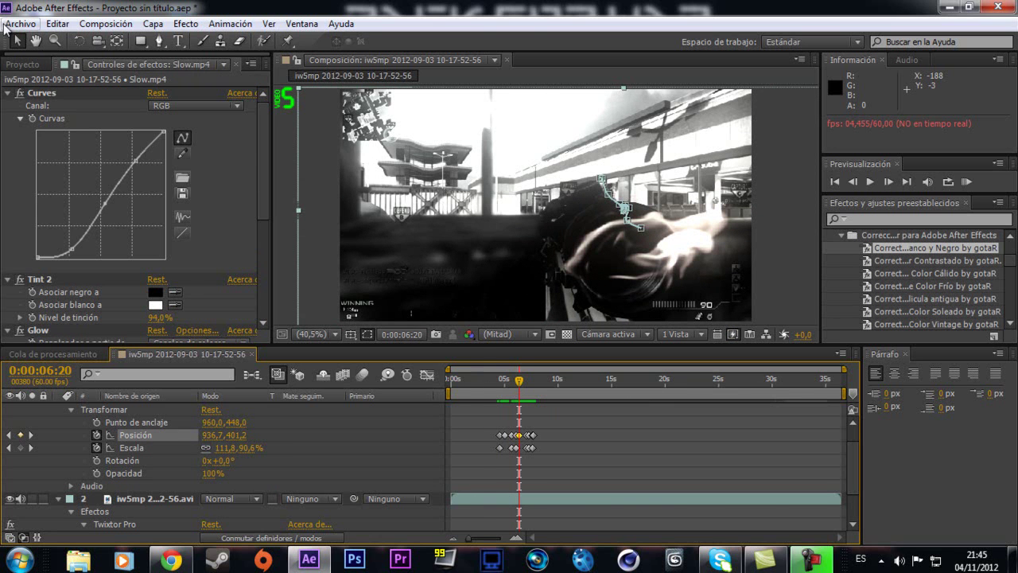
# Create a new project via Archivo > Nuevo > Nuevo proyecto, choosing No guardar
pyautogui.click(20, 23)
pyautogui.click(340, 23)
pyautogui.click(20, 23)
pyautogui.click(20, 23)
pyautogui.click(20, 23)
pyautogui.moveTo(228, 48)
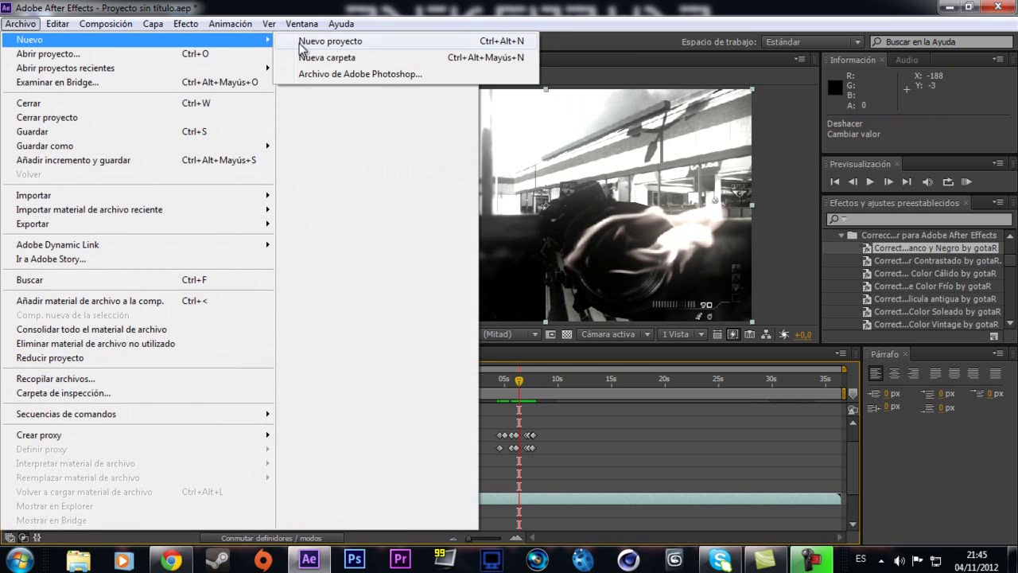
pyautogui.click(296, 44)
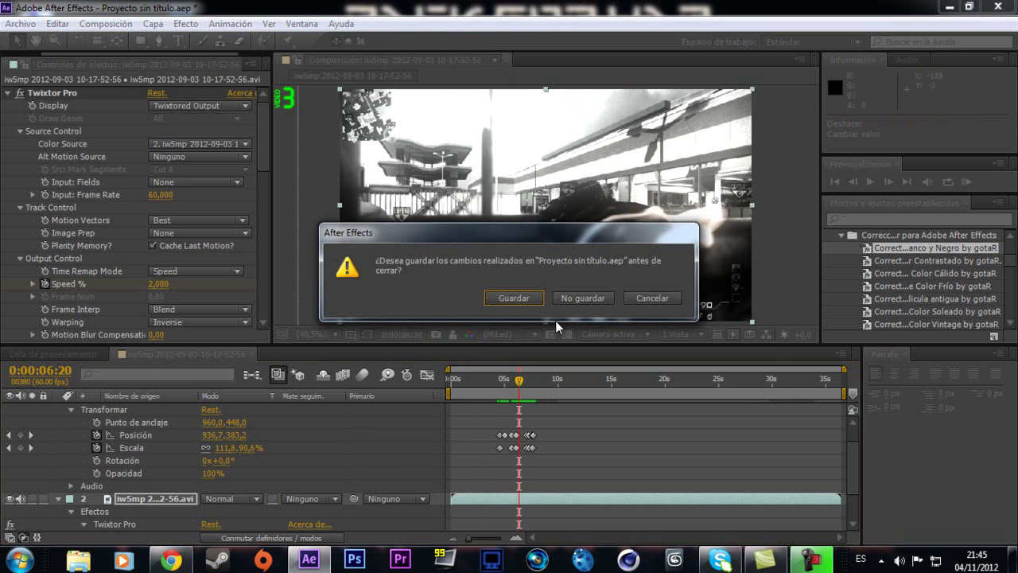
pyautogui.click(586, 299)
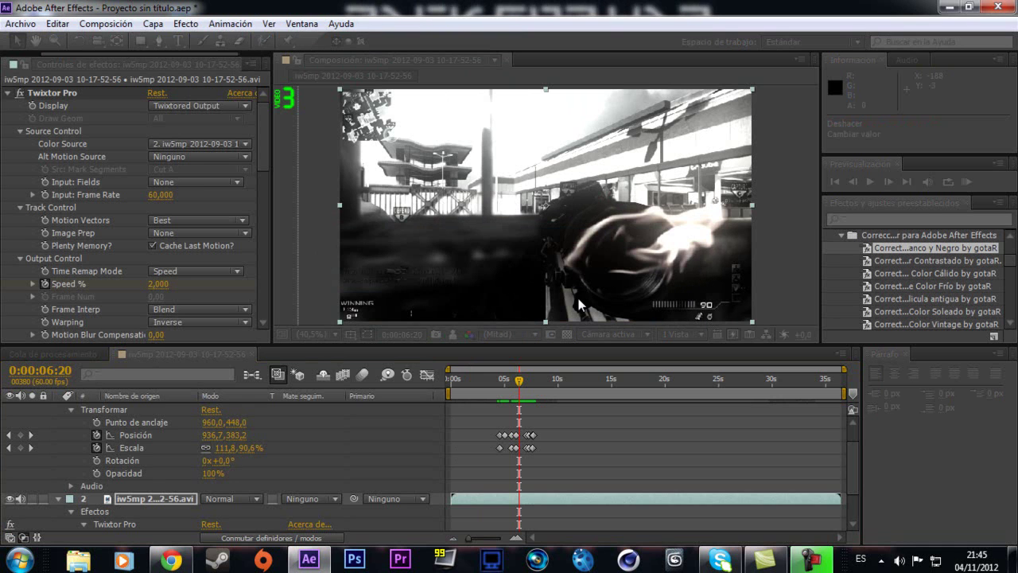